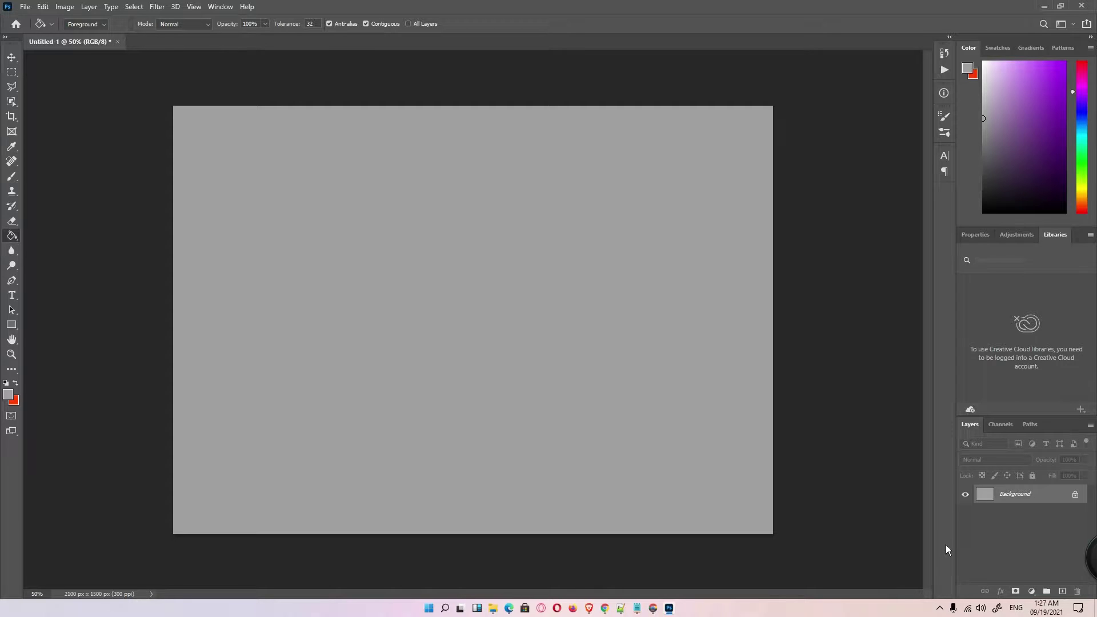
- Try opening the WebP photo, dismiss the wrong-document-type error, and quit Photoshop without saving Untitled-1
click(25, 7)
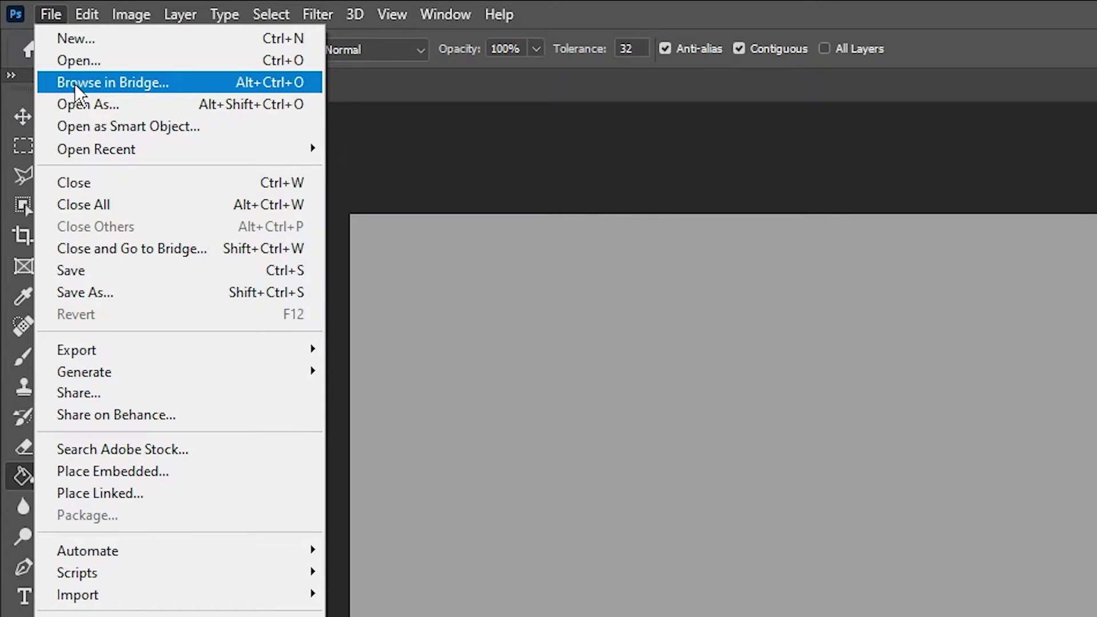
click(80, 62)
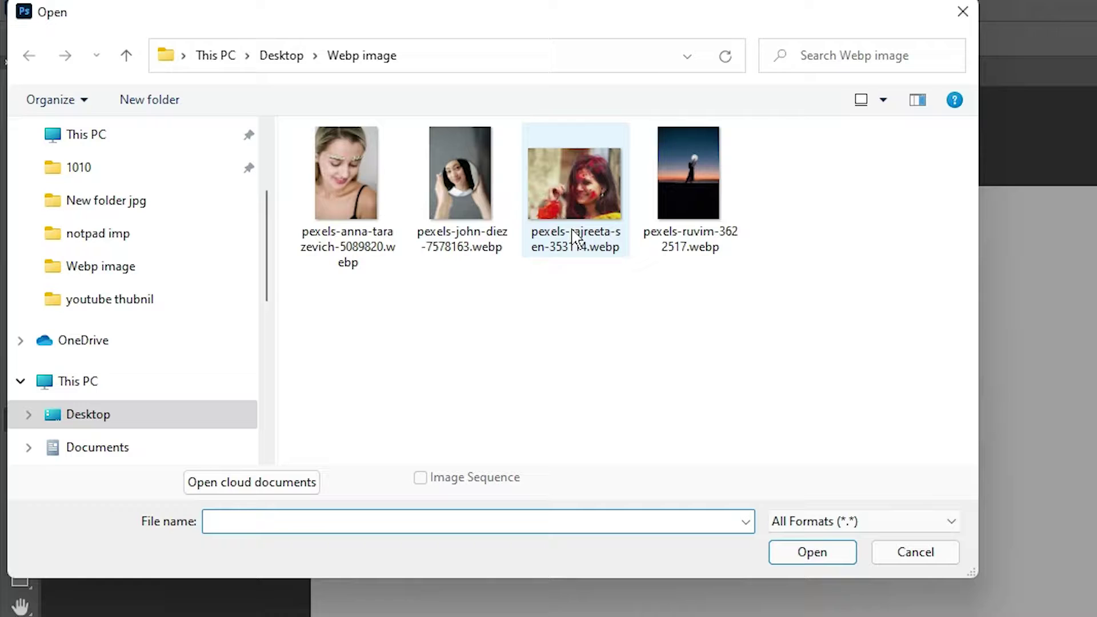
double_click(576, 236)
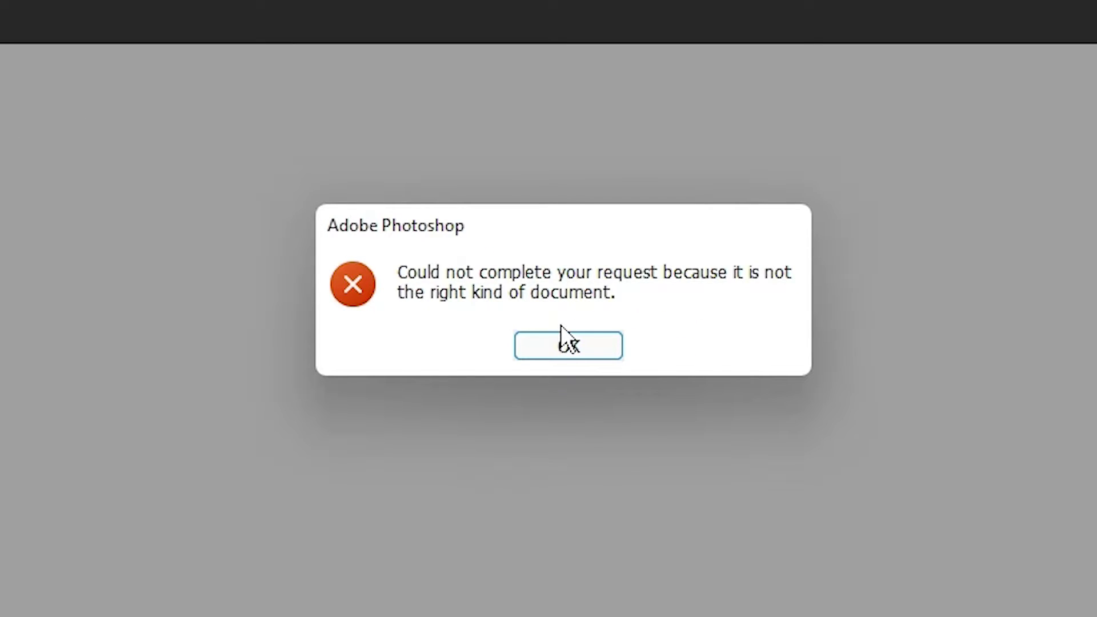
click(574, 347)
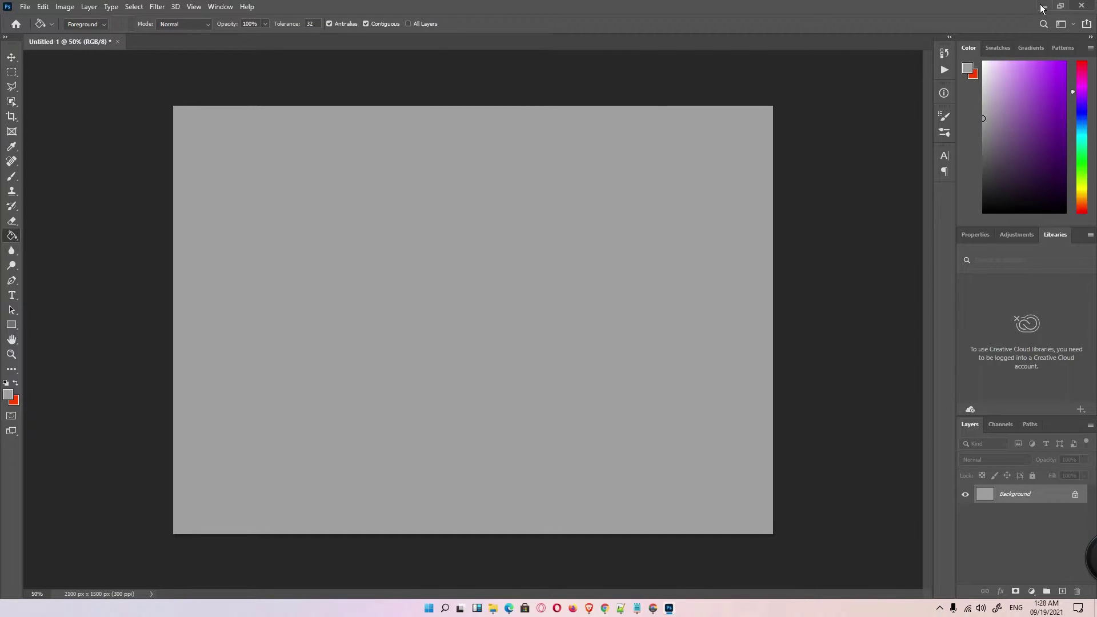
click(1075, 7)
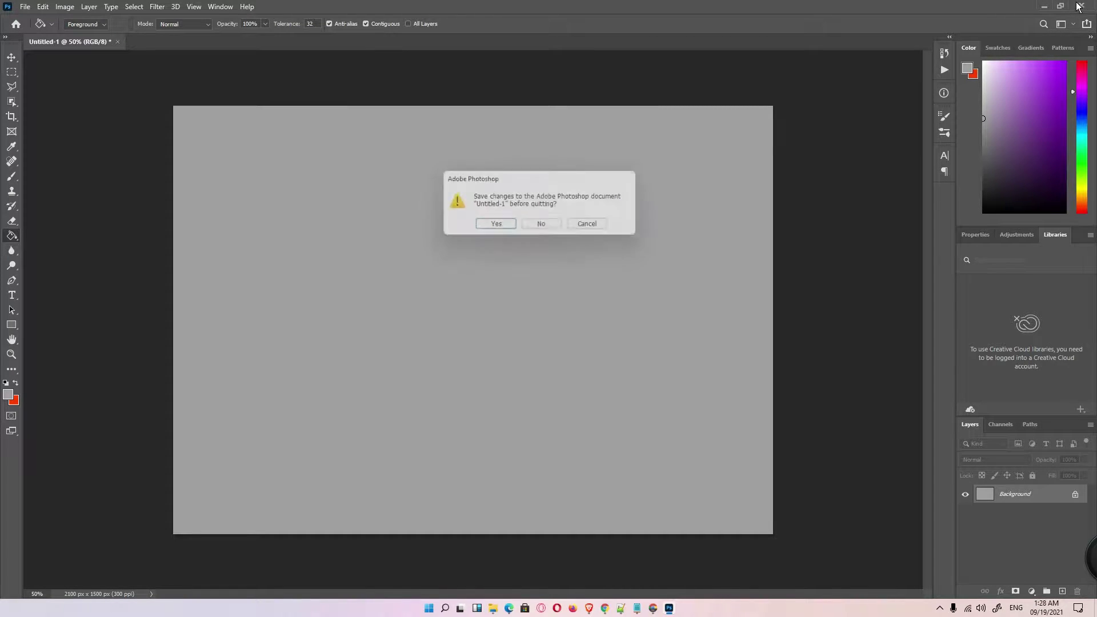
click(543, 227)
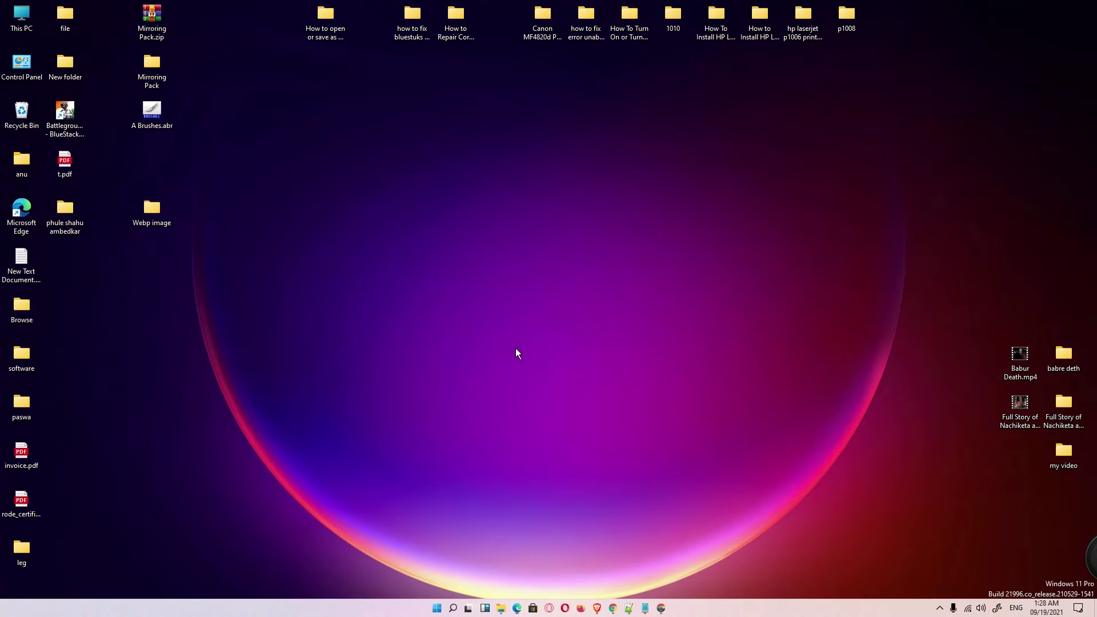
- Download the WebP_v0.5b9_win folder from MEGA as a ZIP archive
click(662, 605)
click(205, 9)
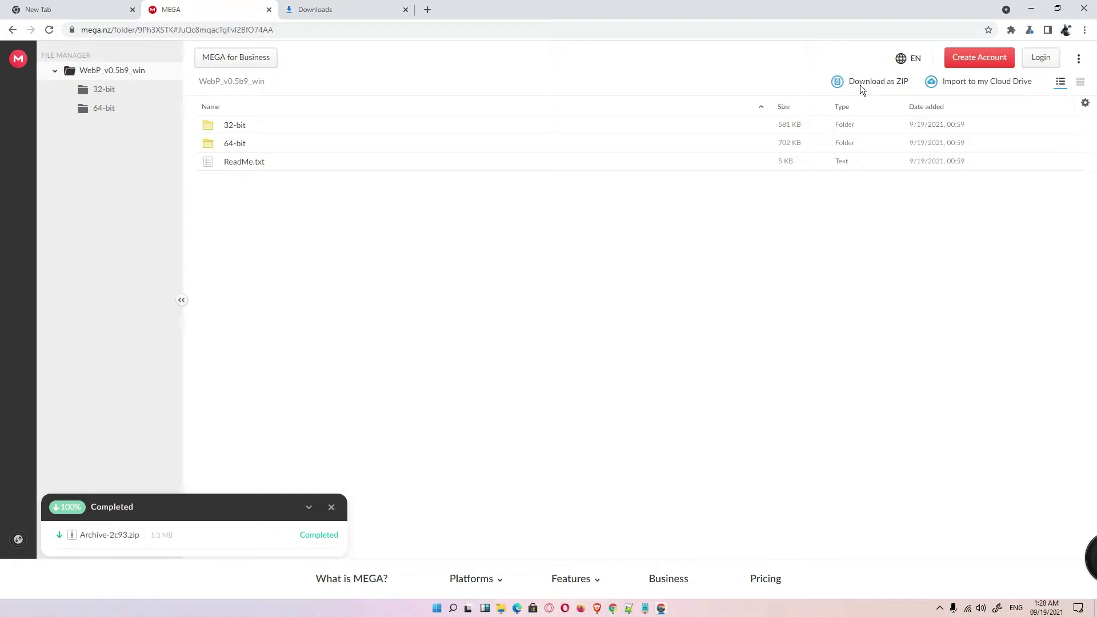
click(872, 83)
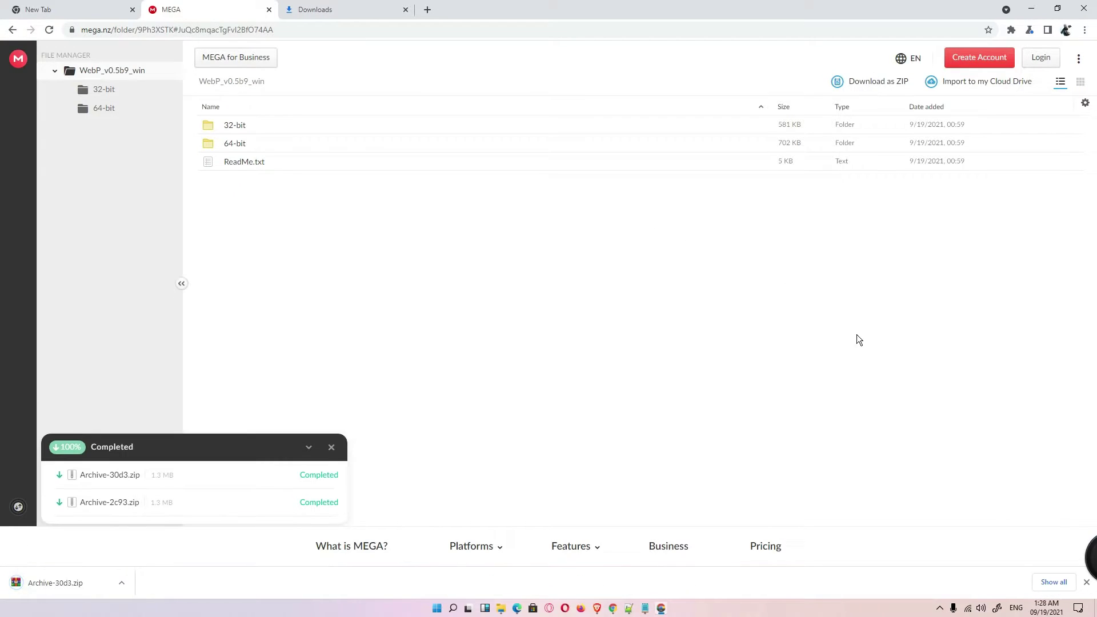
- Locate Archive-30d3.zip in Downloads and move it onto the desktop
click(1048, 582)
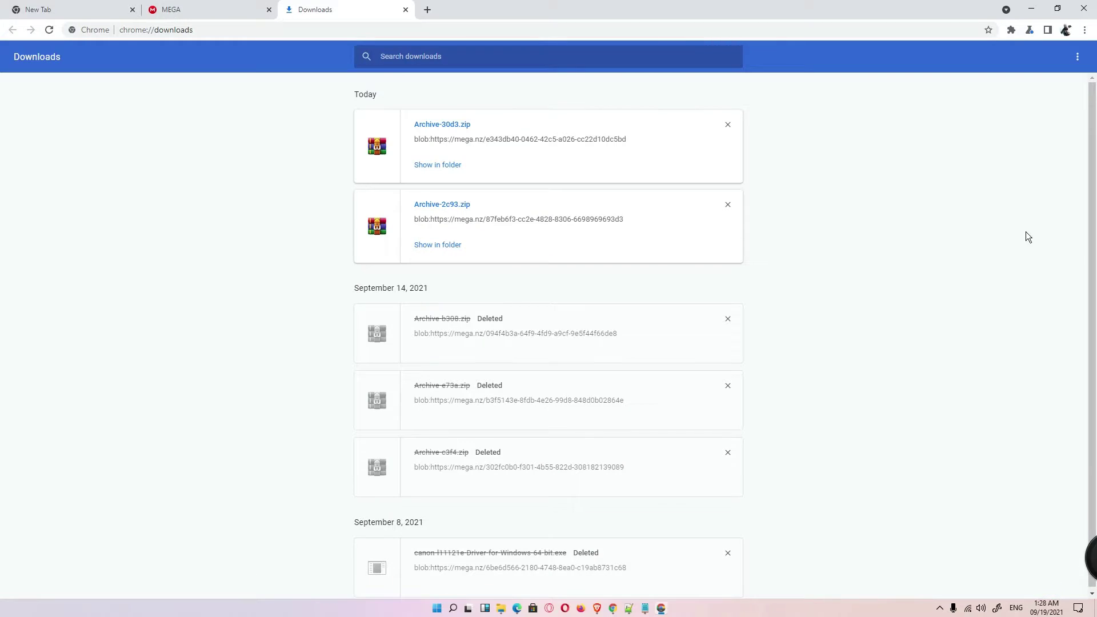
click(440, 167)
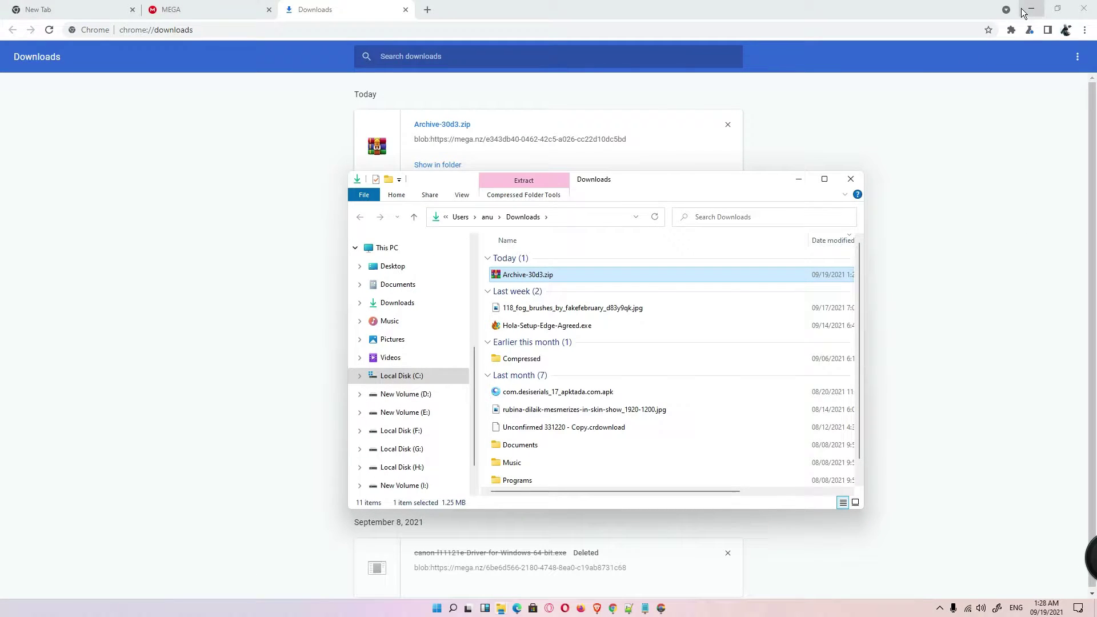
click(1028, 10)
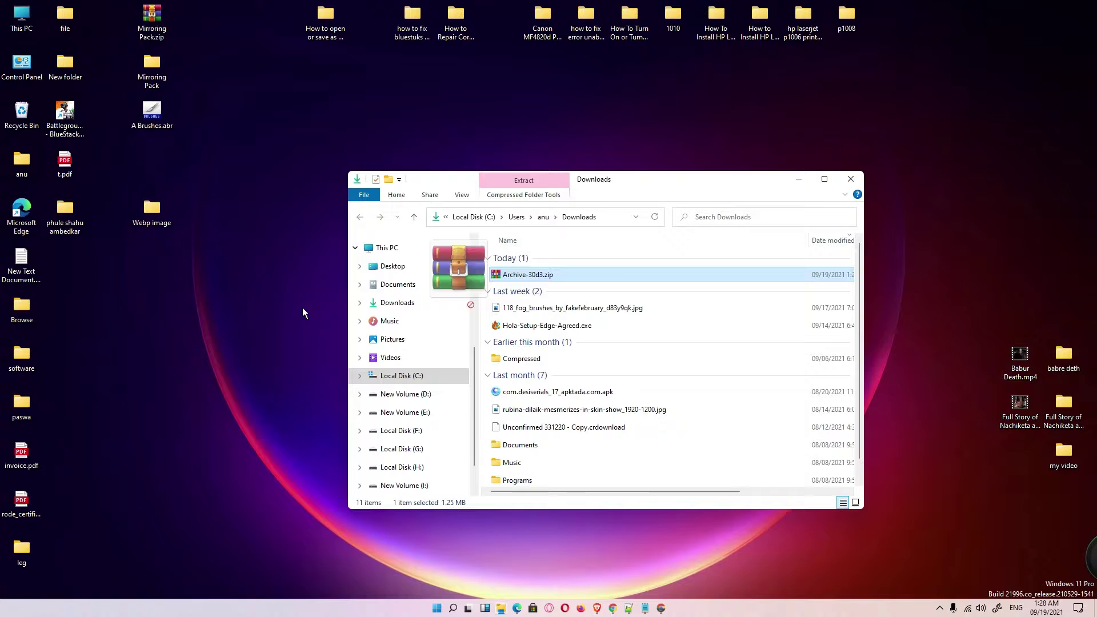
drag(197, 303, 194, 263)
key(alt+F4)
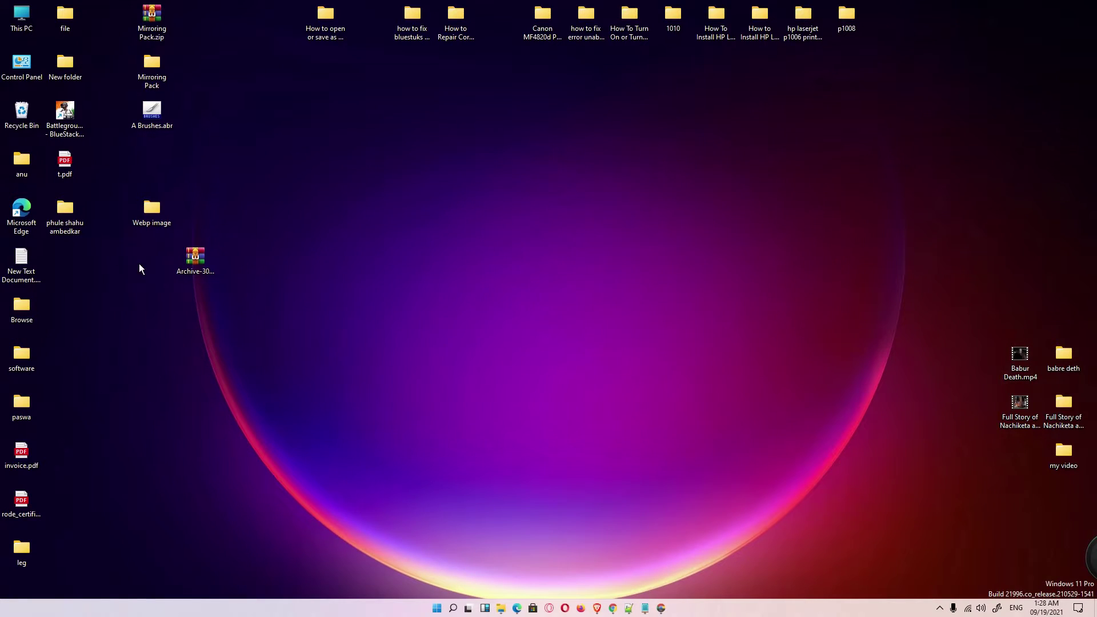
- Extract Archive-30d3.zip on the desktop and place the Archive-30d3 folder below it
right_click(190, 259)
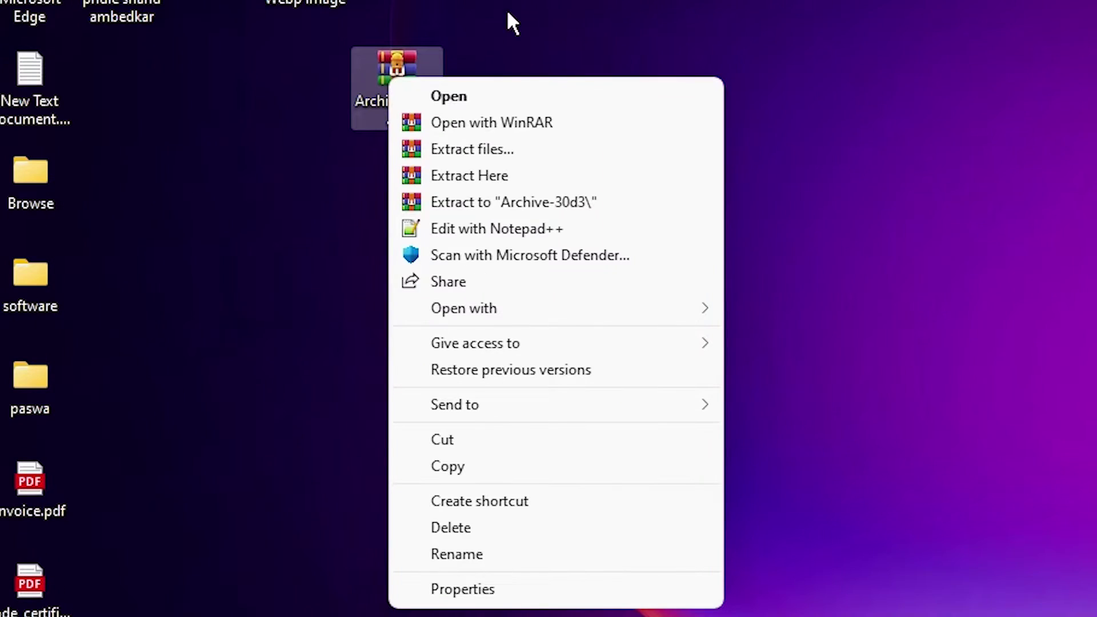
click(513, 150)
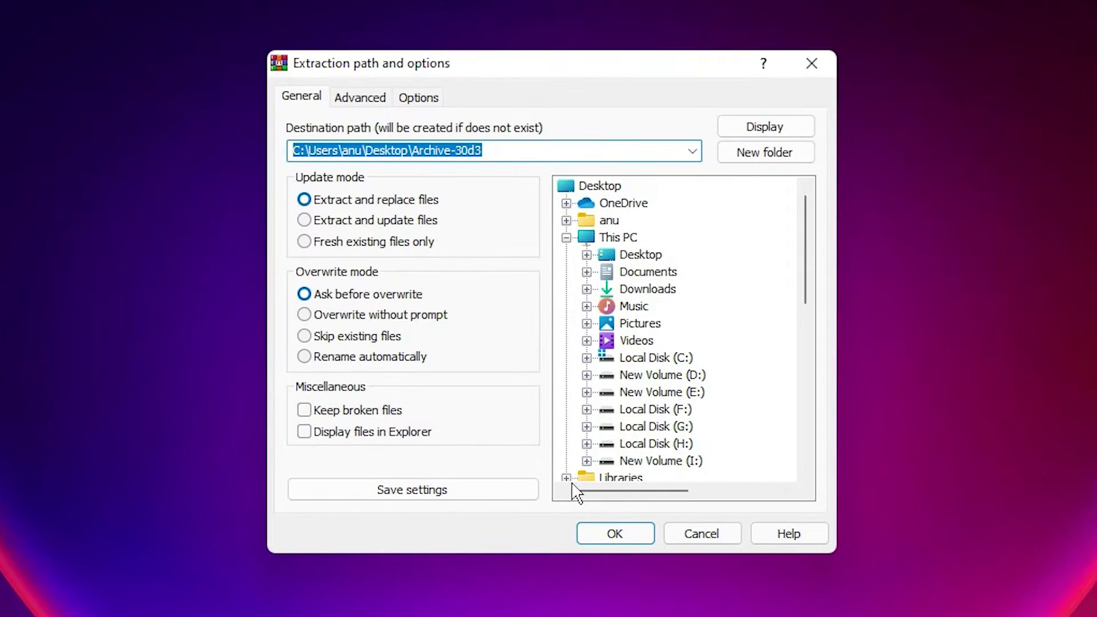
click(577, 531)
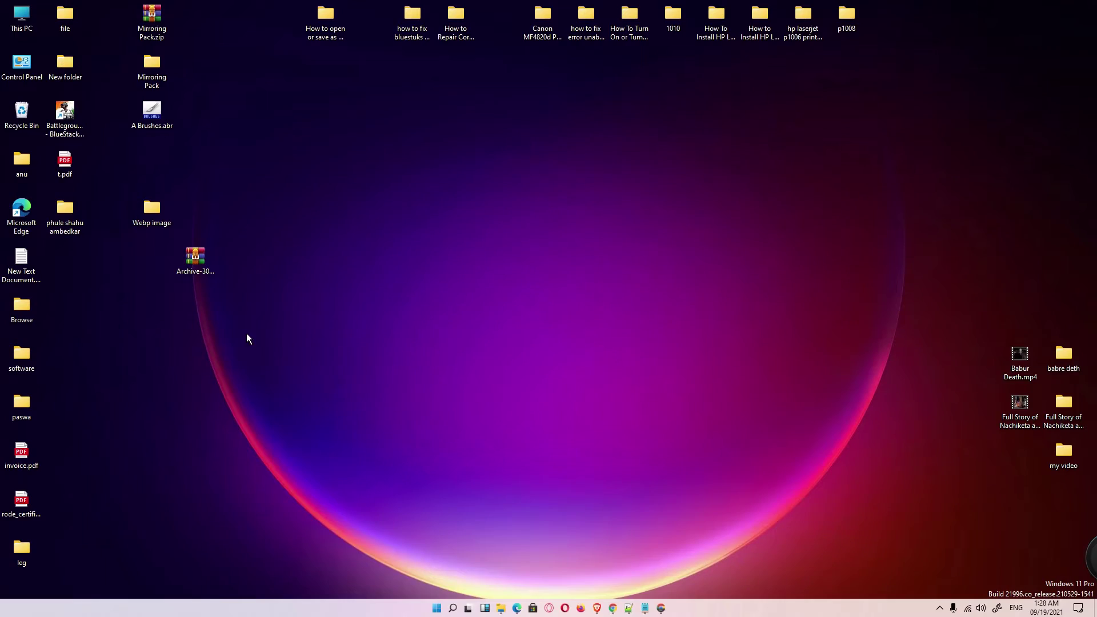
drag(67, 265, 128, 333)
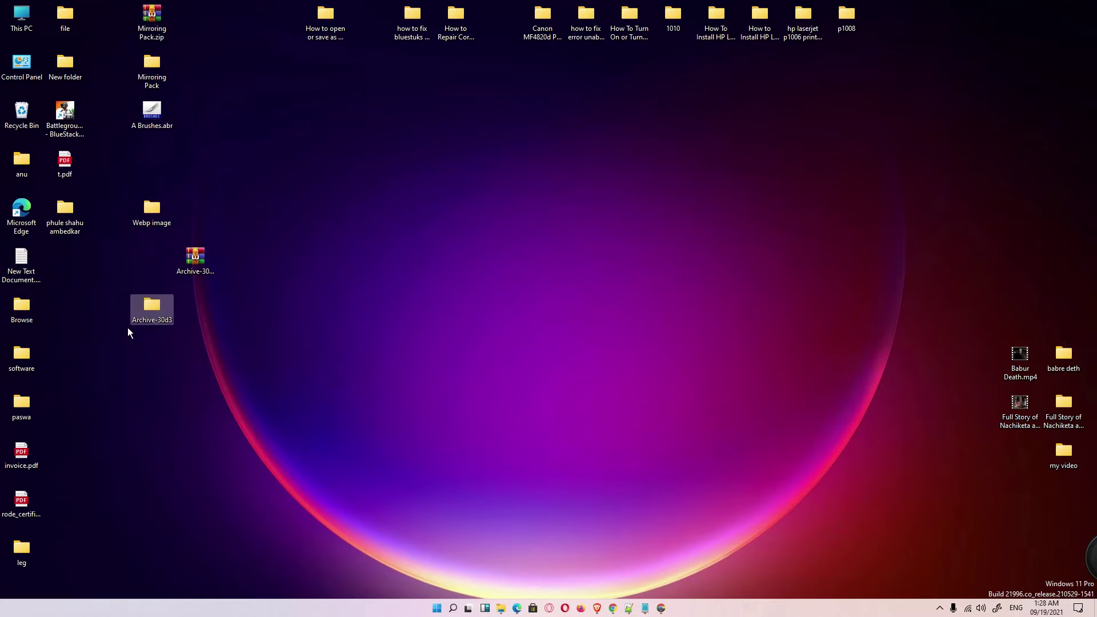
- Browse Archive-30d3 > WebP_v0.5b9_win into the 64-bit folder
double_click(149, 308)
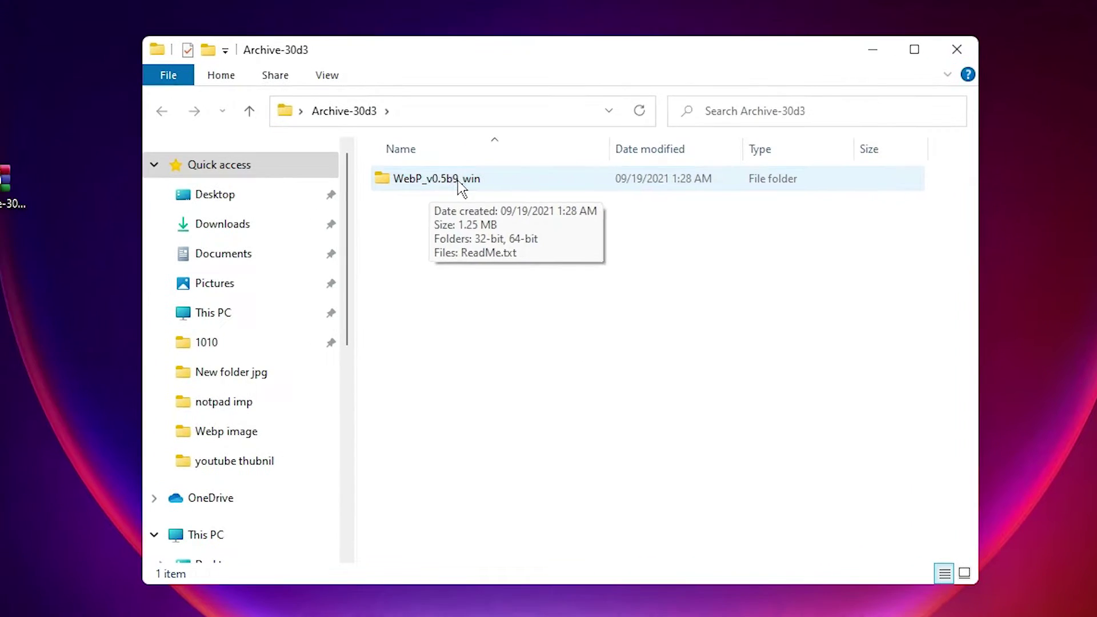
double_click(334, 155)
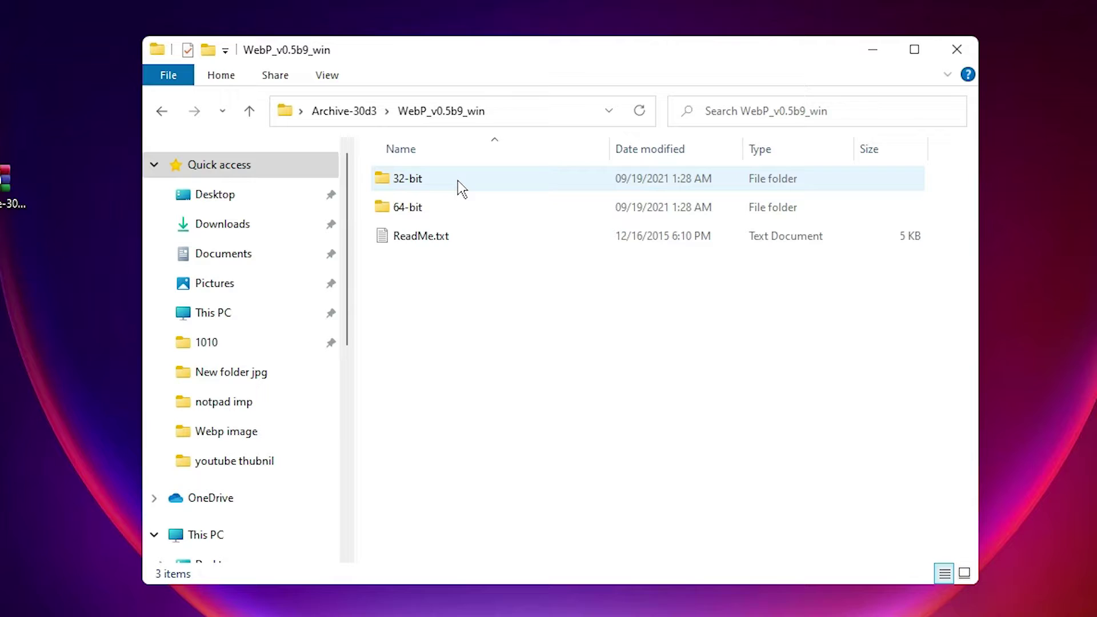
click(328, 153)
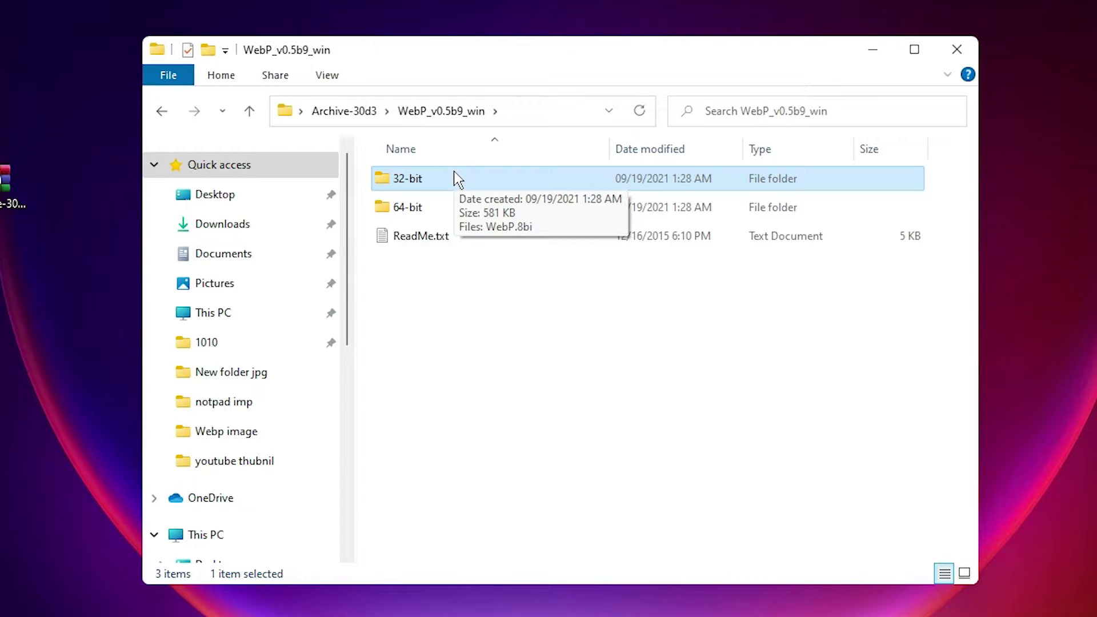
click(430, 207)
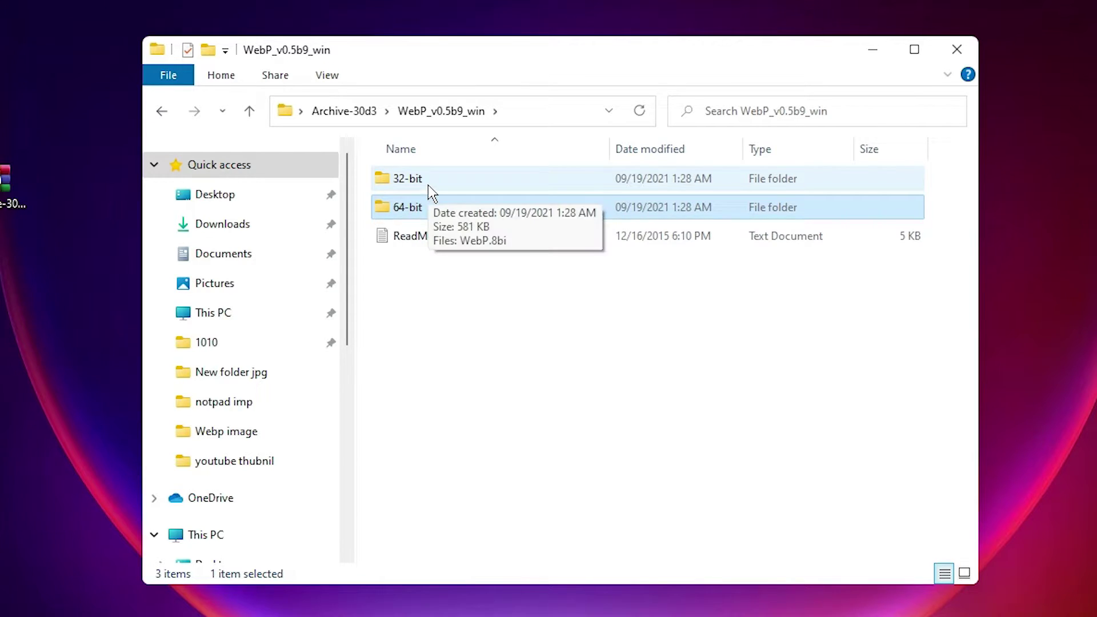
click(428, 186)
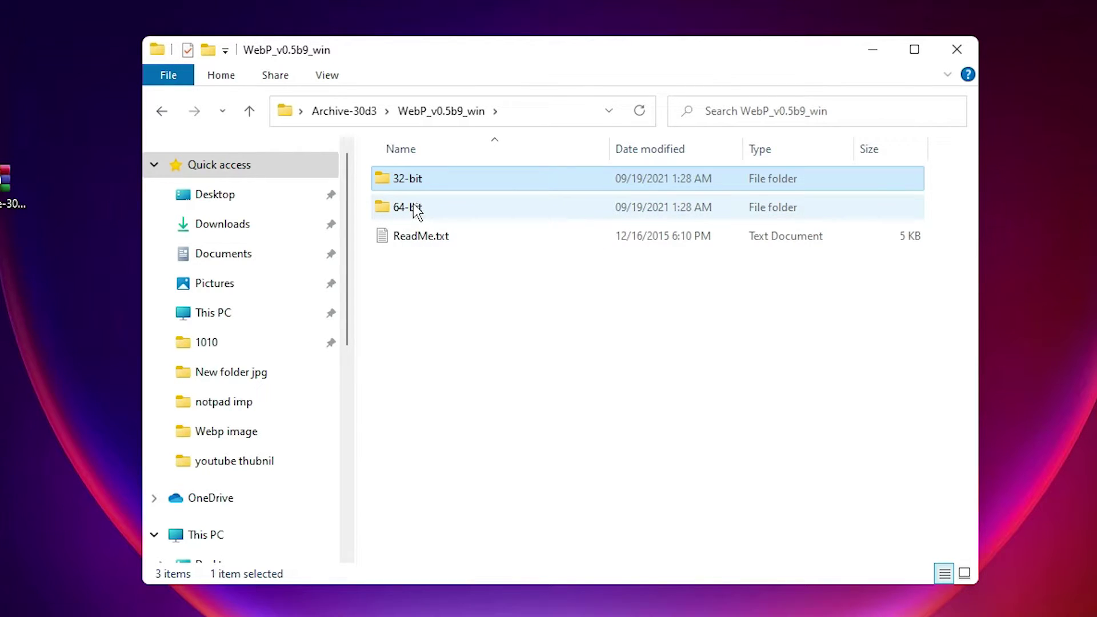
click(418, 212)
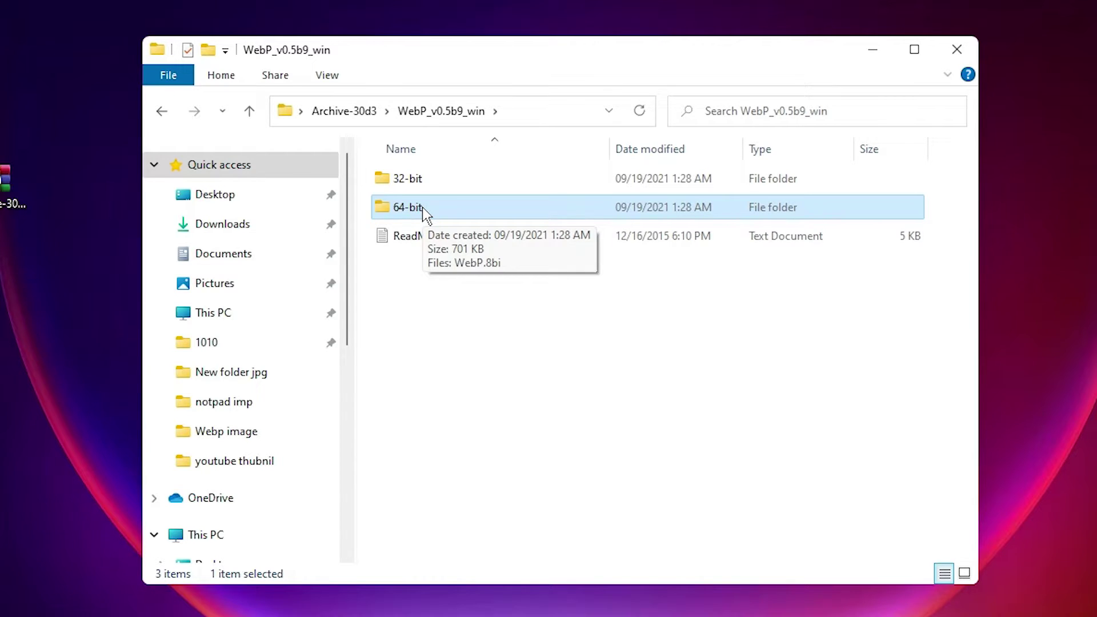
double_click(423, 207)
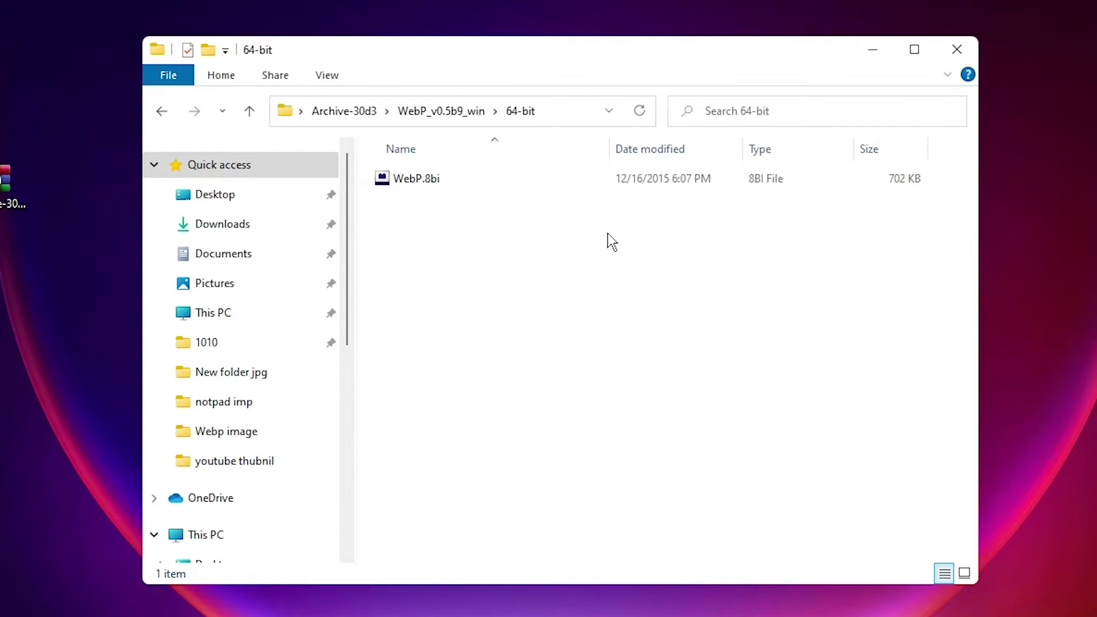
- Copy the WebP.8bi plug-in file
drag(561, 254, 425, 177)
right_click(426, 181)
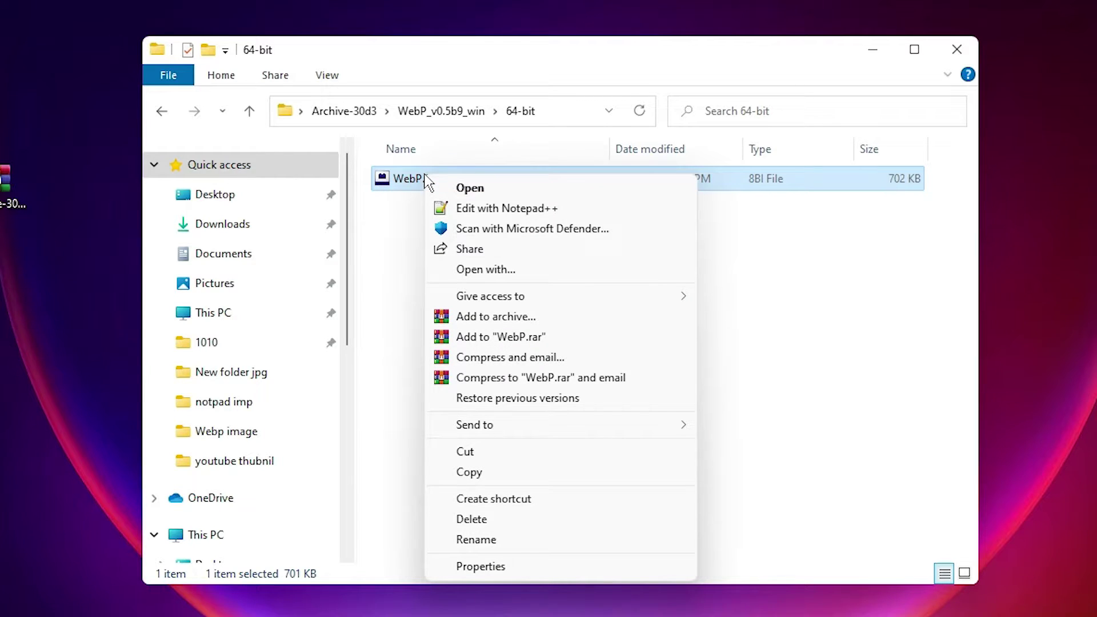
click(478, 472)
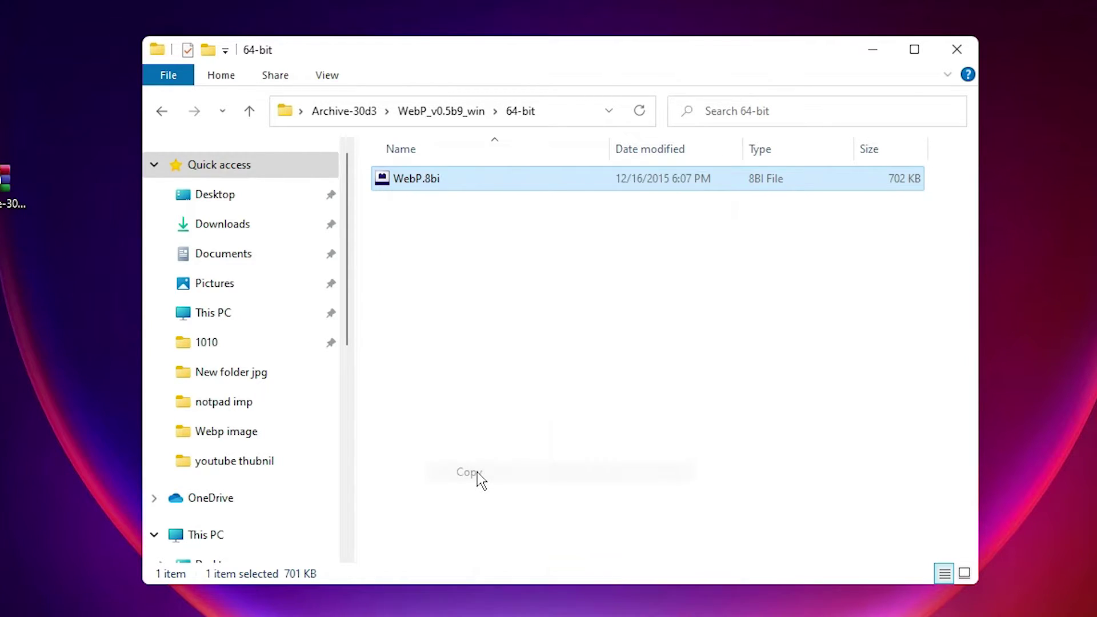
- Browse from This PC through C:\Program Files\Adobe\Adobe Photoshop 2021 into Plug-ins
click(878, 53)
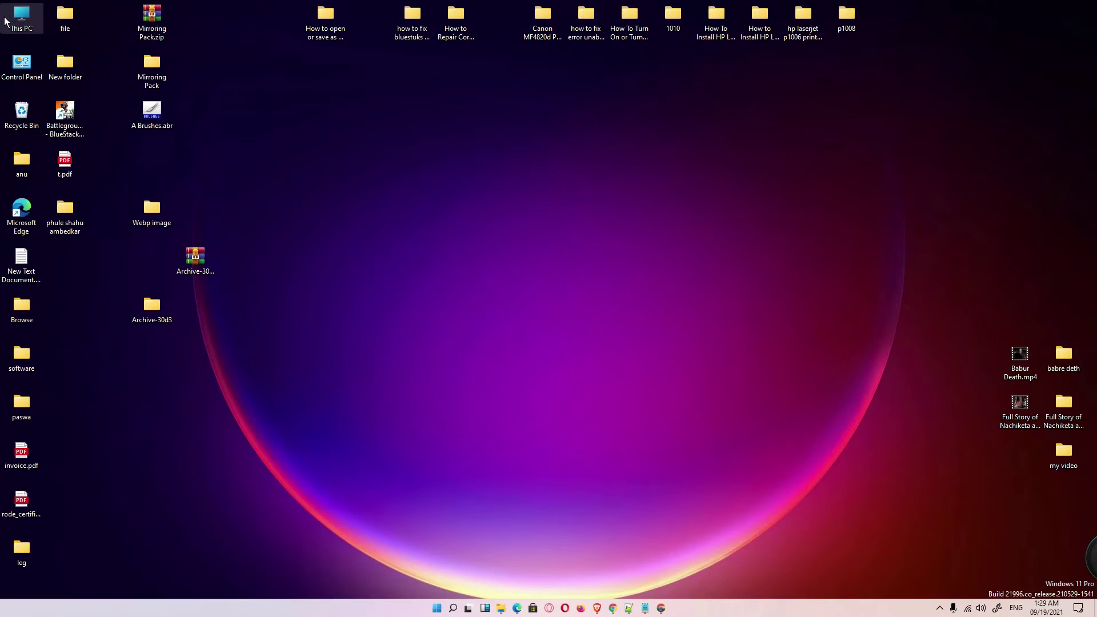
double_click(20, 22)
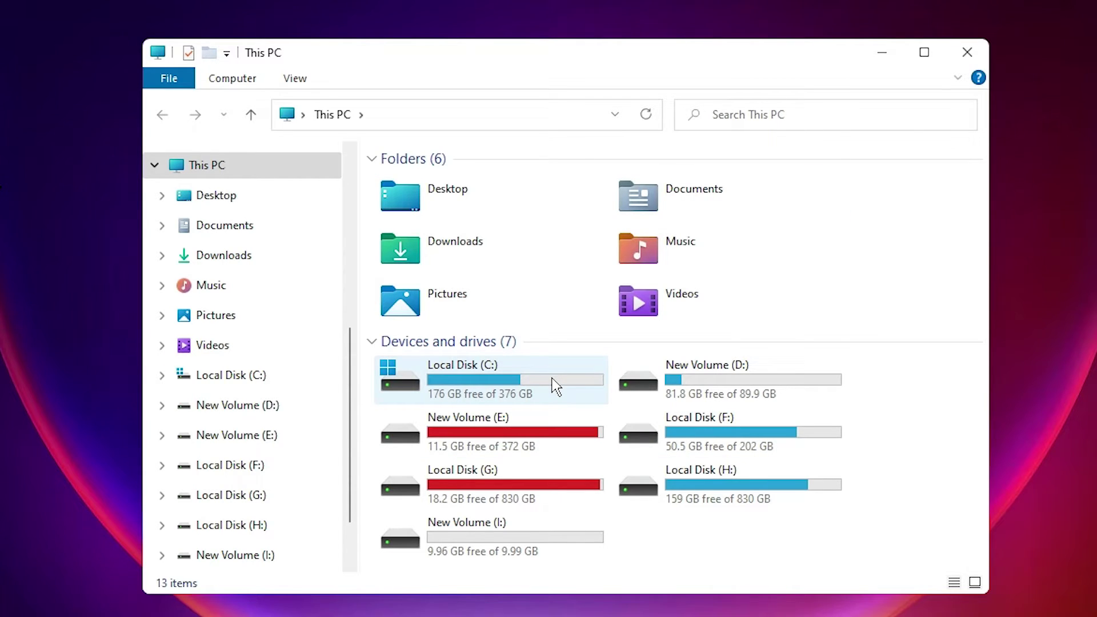
double_click(554, 387)
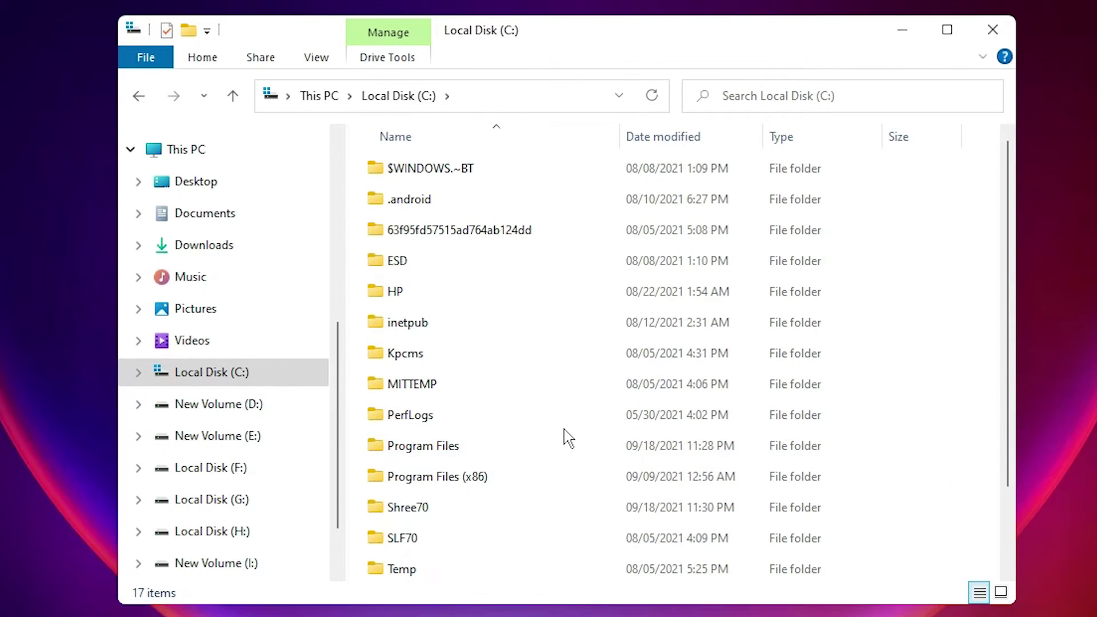
double_click(440, 451)
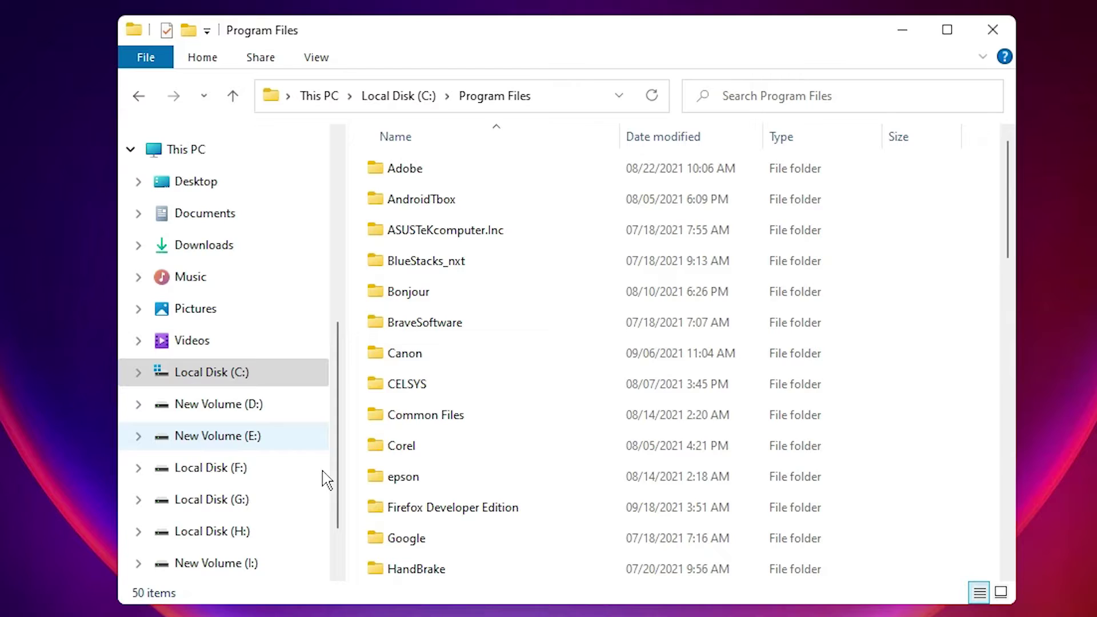
double_click(402, 178)
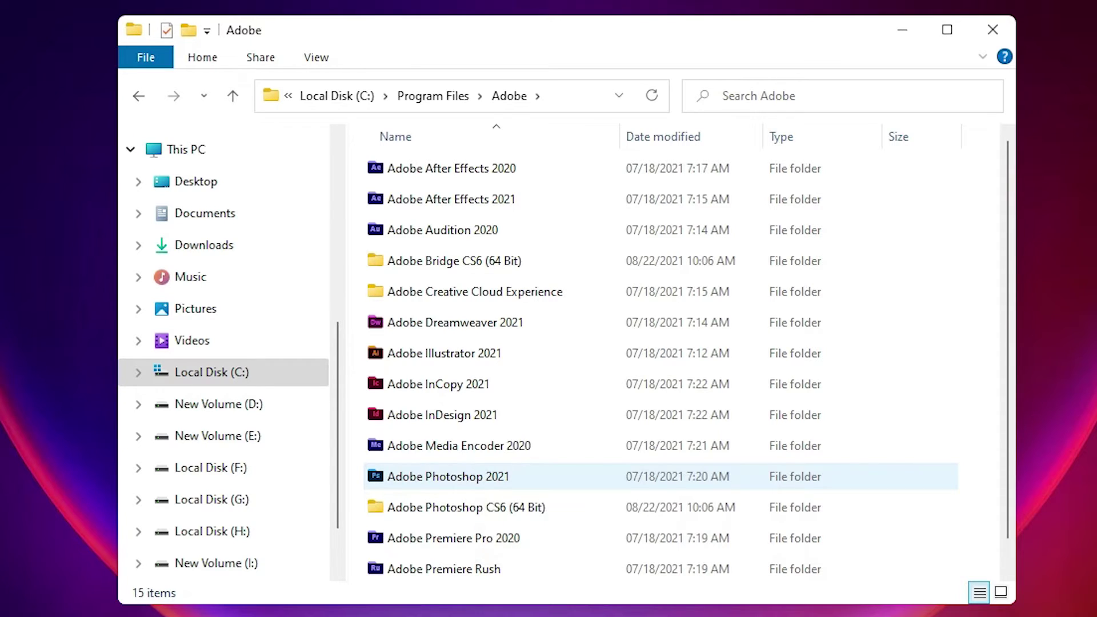
double_click(476, 480)
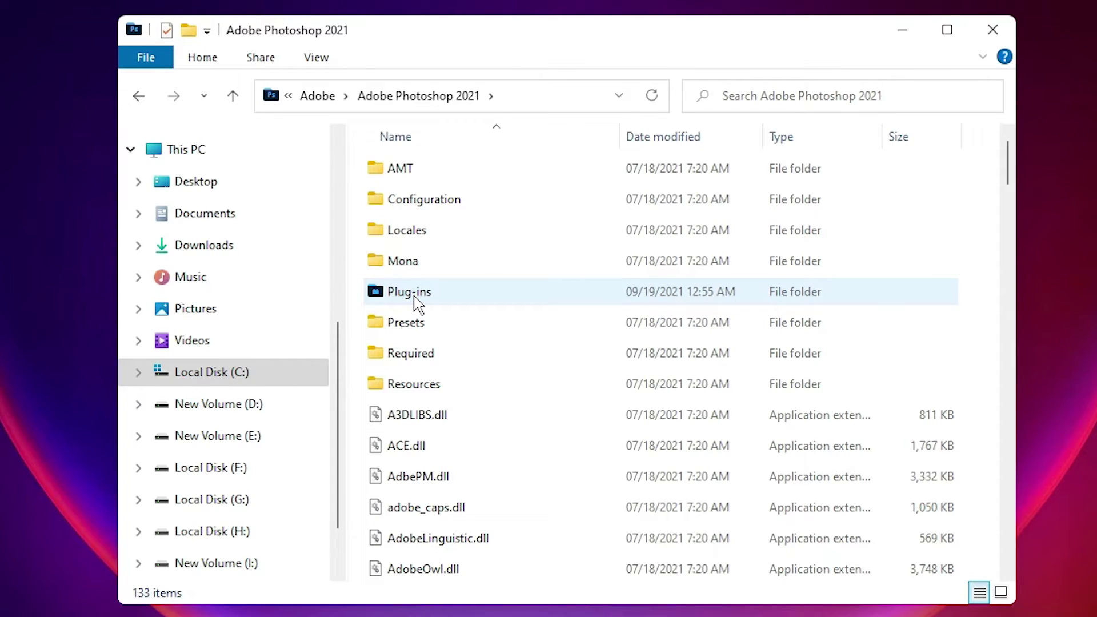
double_click(434, 297)
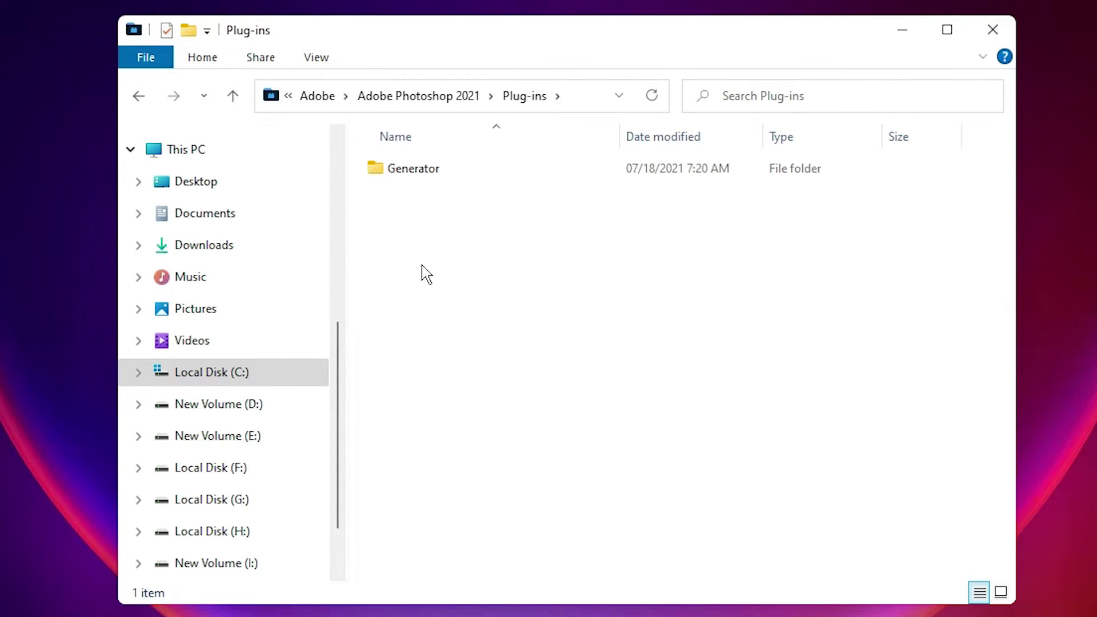
- Paste WebP.8bi into the Plug-ins folder, granting administrator permission
right_click(422, 250)
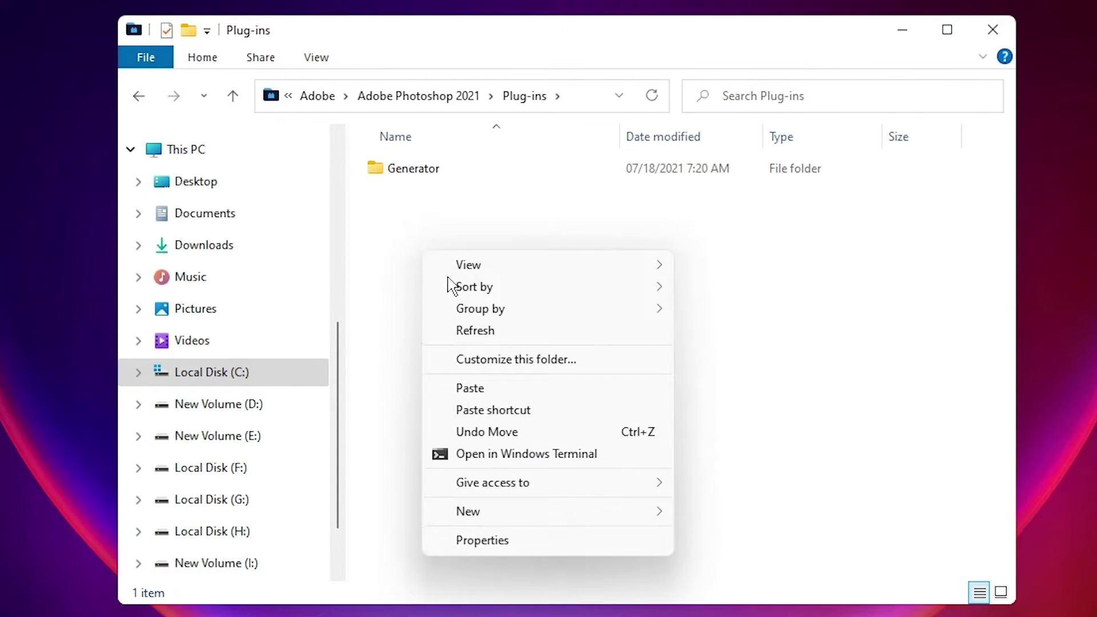
click(493, 395)
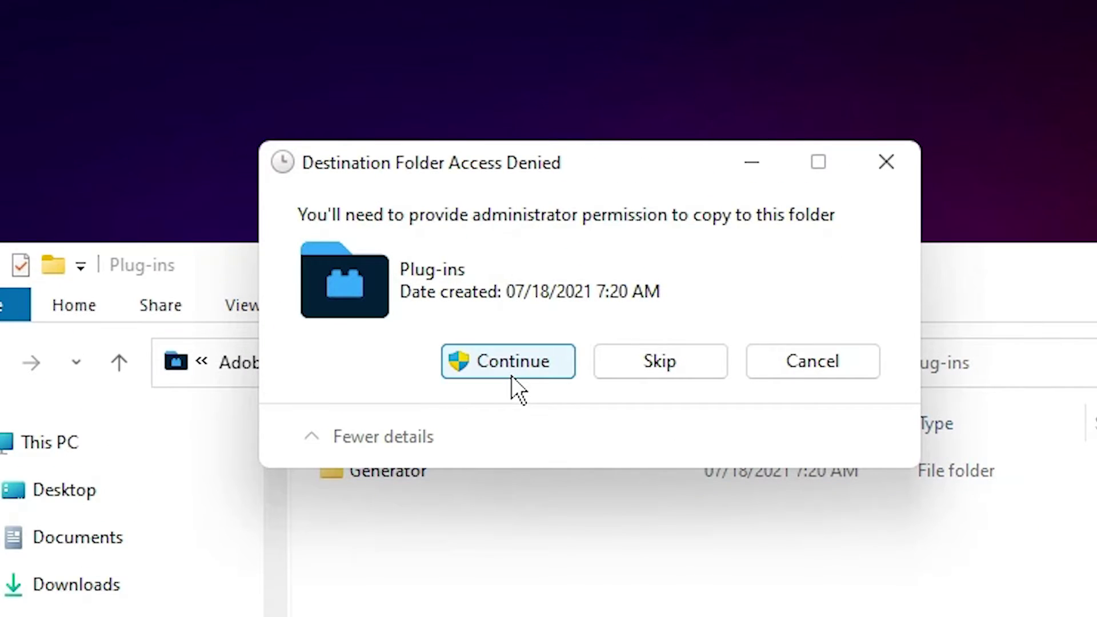
click(502, 103)
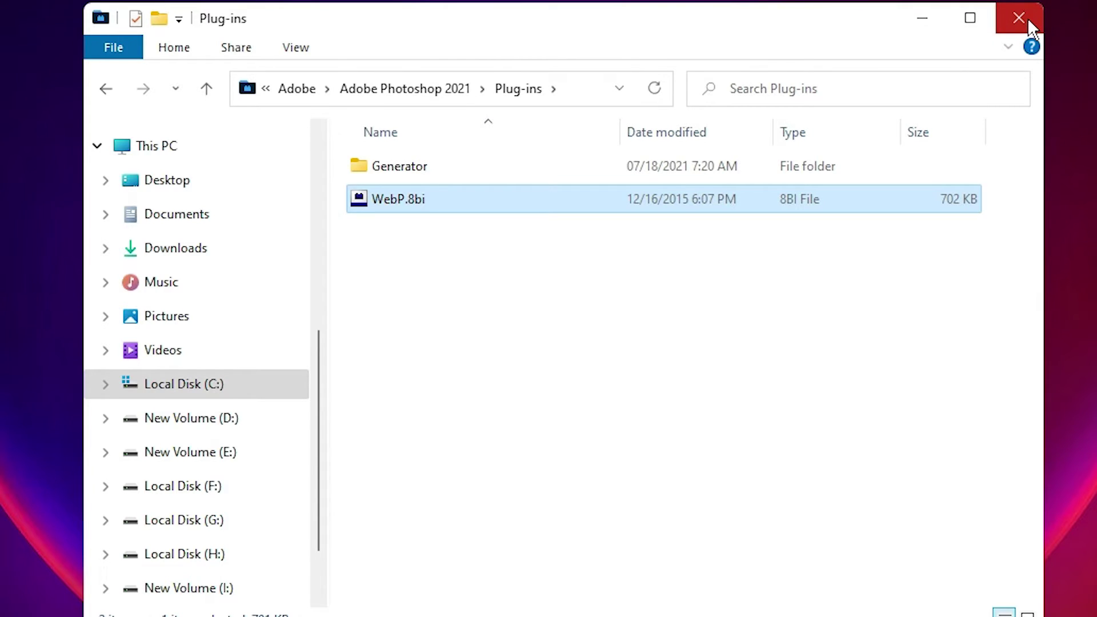
- Close Explorer and start Adobe Photoshop 2021 from the Start menu's All apps list
click(1027, 18)
click(437, 609)
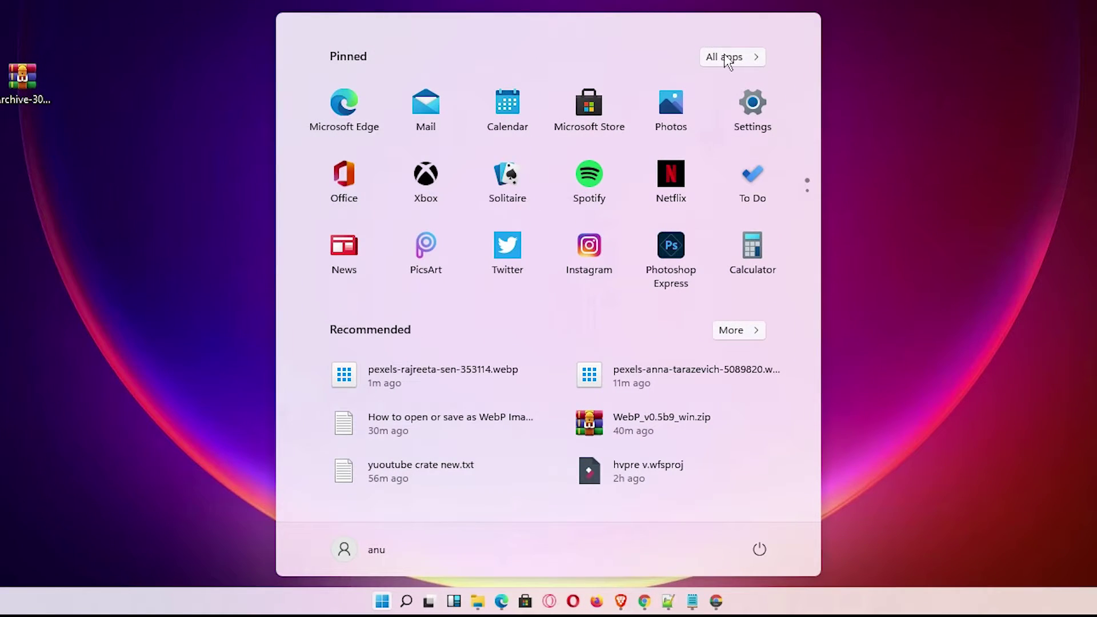
click(670, 243)
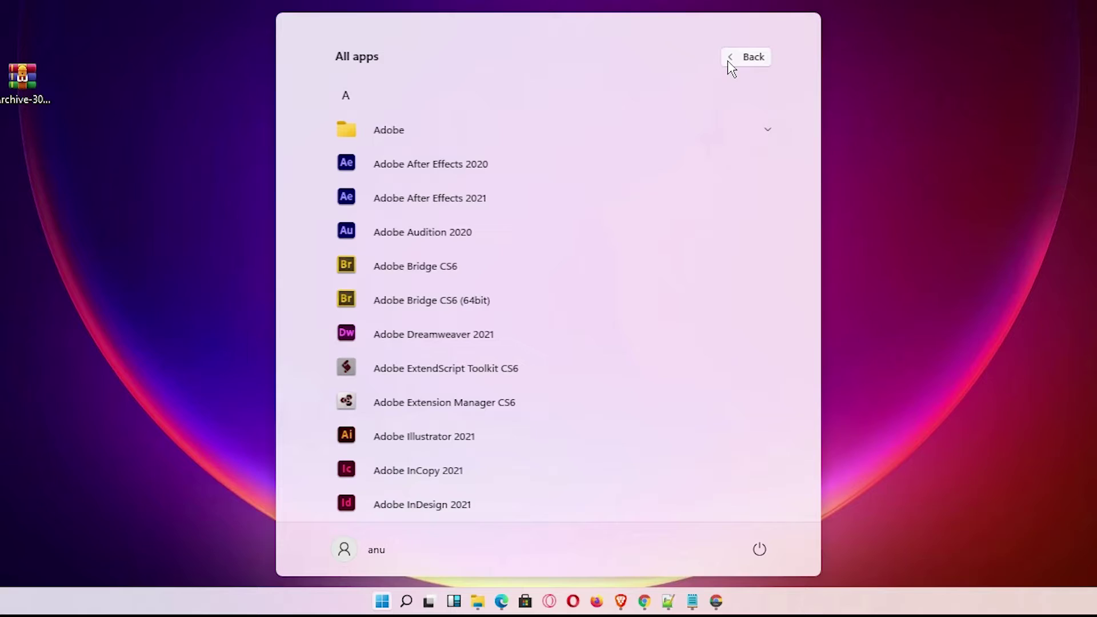
scroll(514, 254, down, 5)
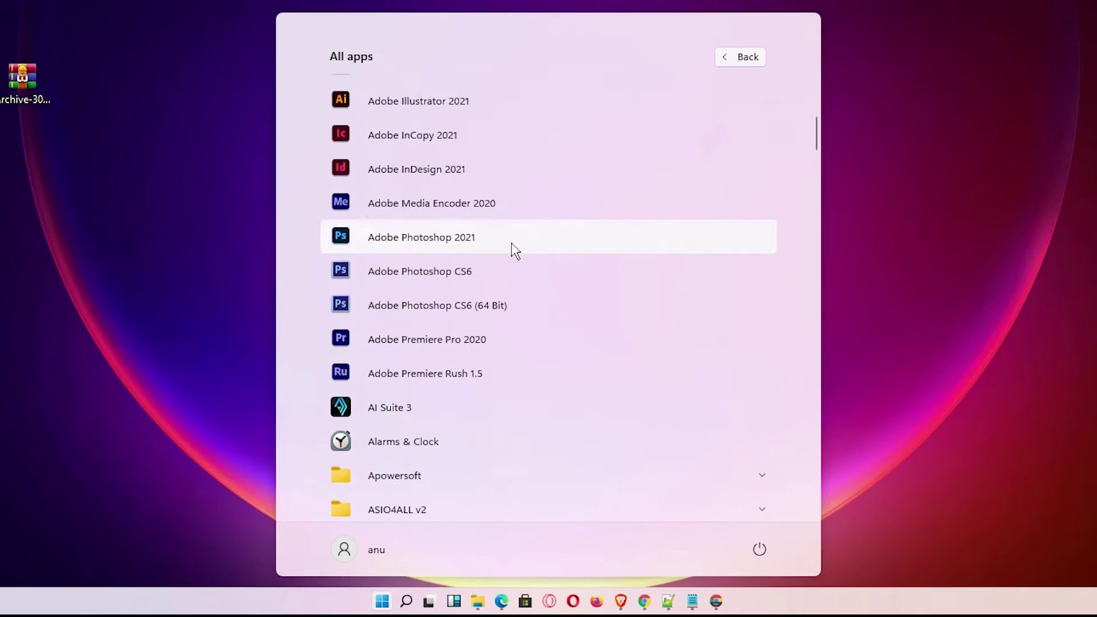
click(478, 239)
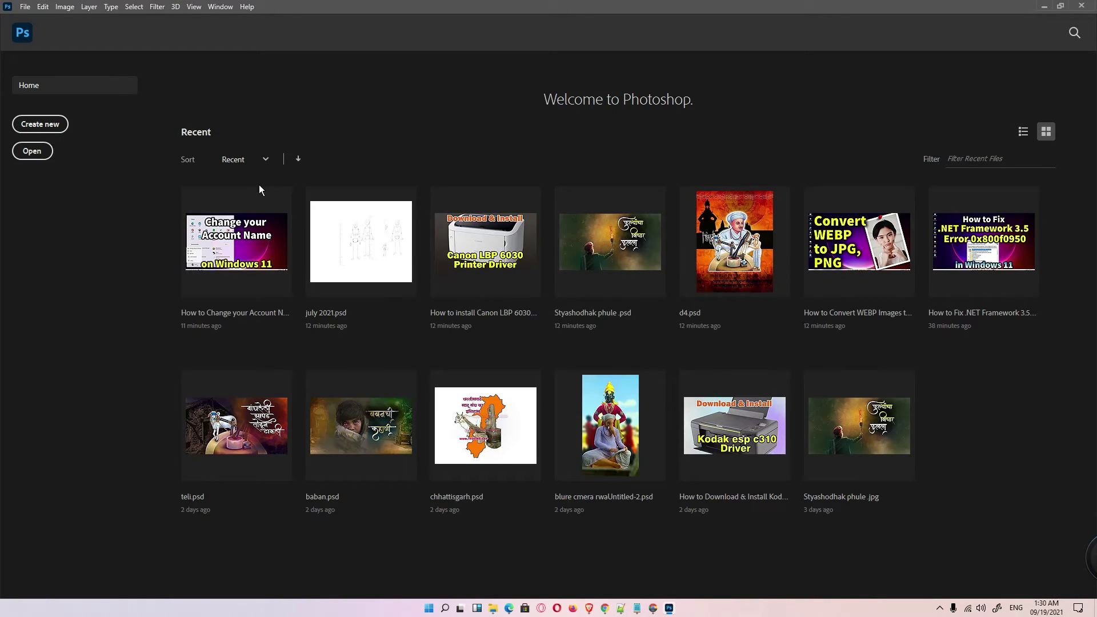
- Open pexels-rajreeta-sen-353114.webp from Desktop > Webp image
click(32, 151)
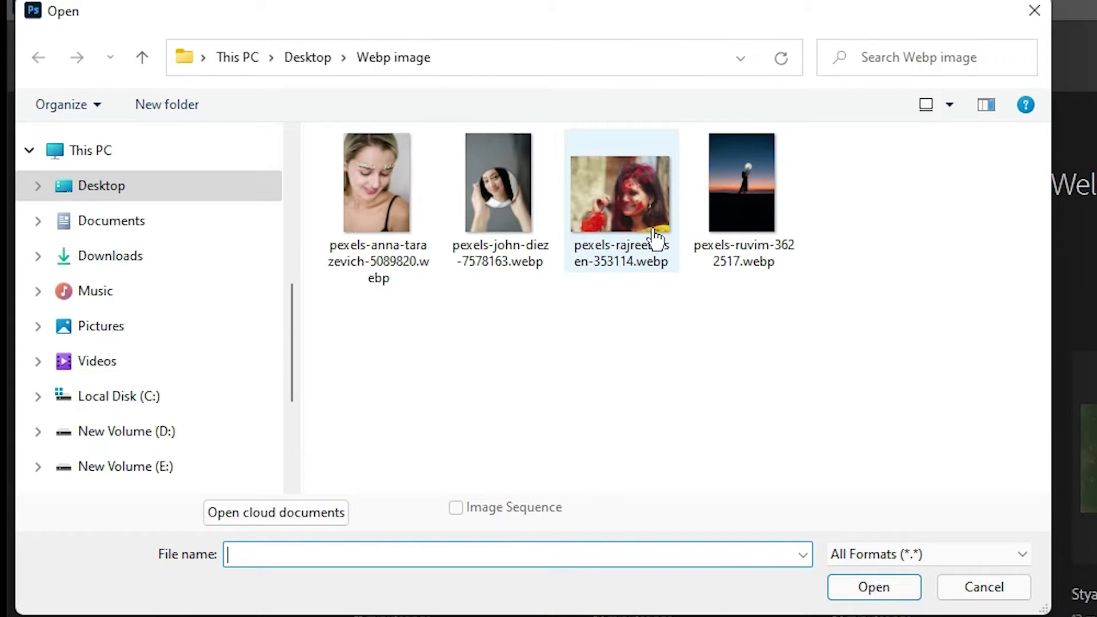
click(577, 182)
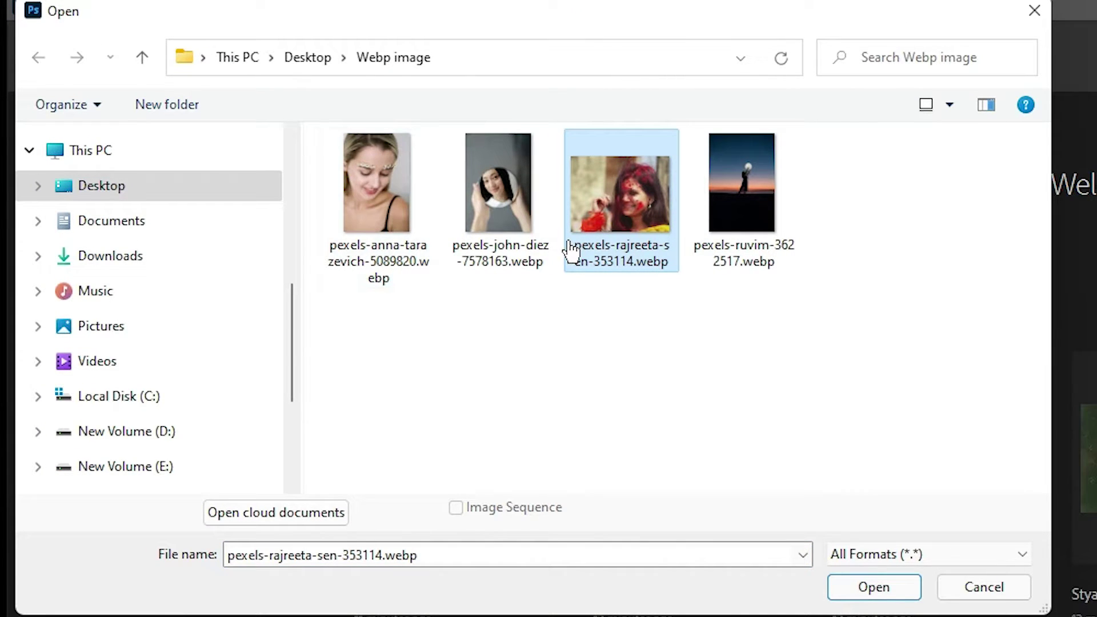
click(871, 586)
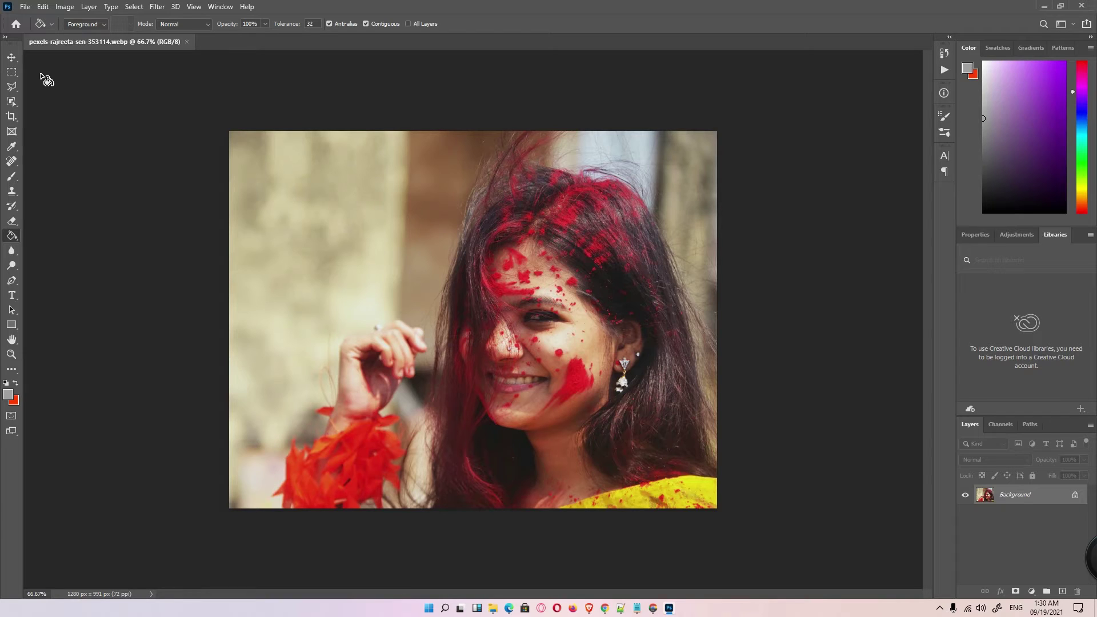
- Open the recent 'How to Convert WEBP Images to JPG, GIF, or PNG.psd' and start Save As
click(16, 24)
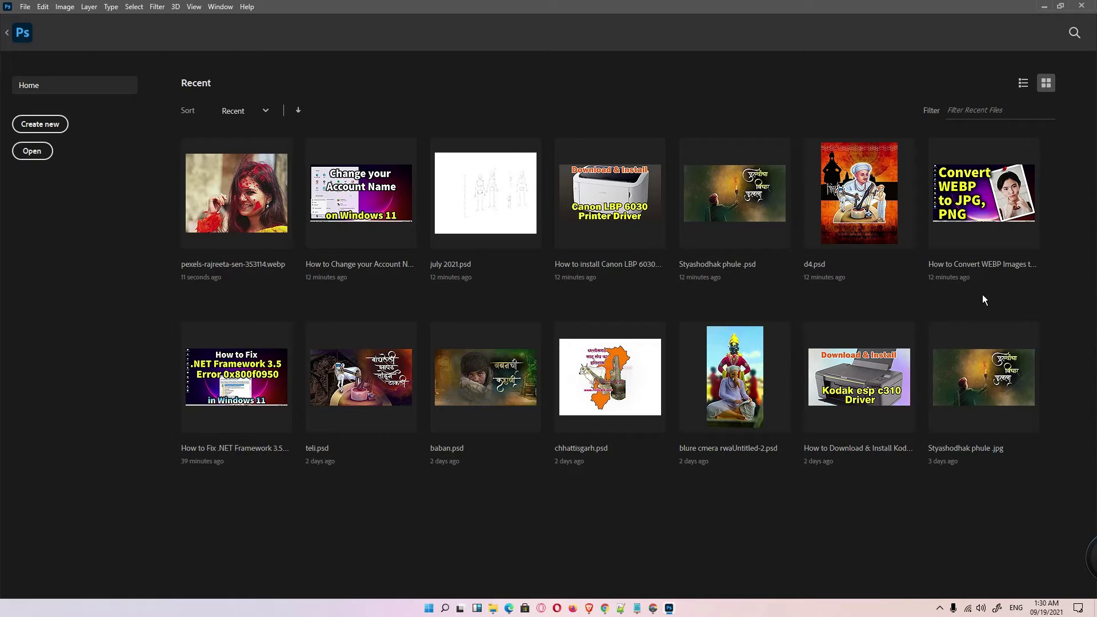
click(992, 209)
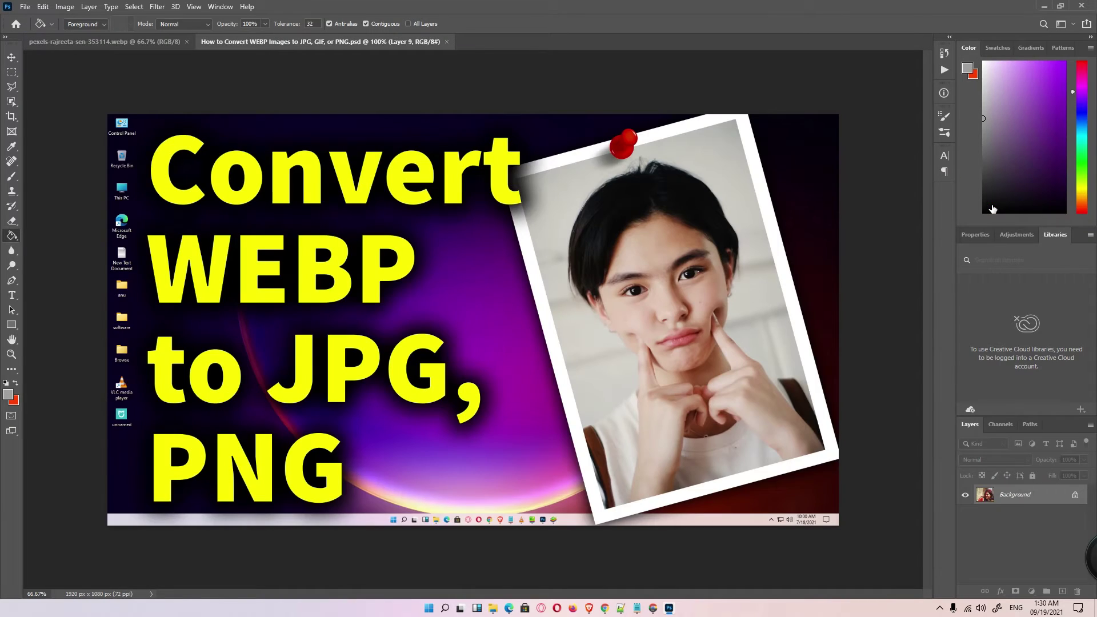
key(alt+comma)
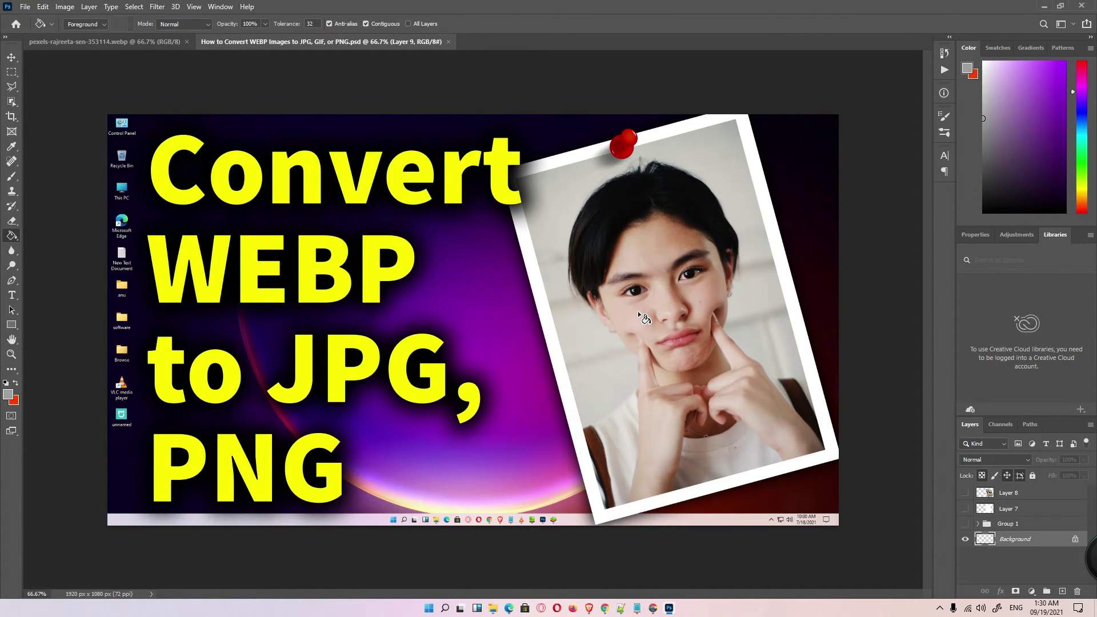
key(ctrl+shift+s)
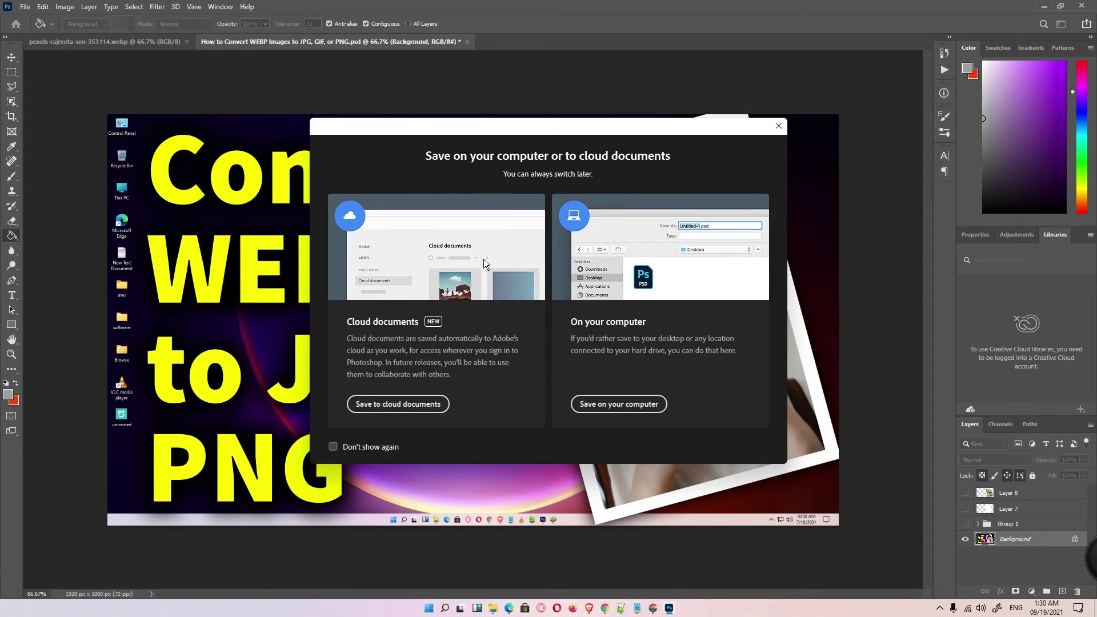
- Choose Save on your computer, WebP format, the Desktop folder, and the file name 'my webp'
click(618, 405)
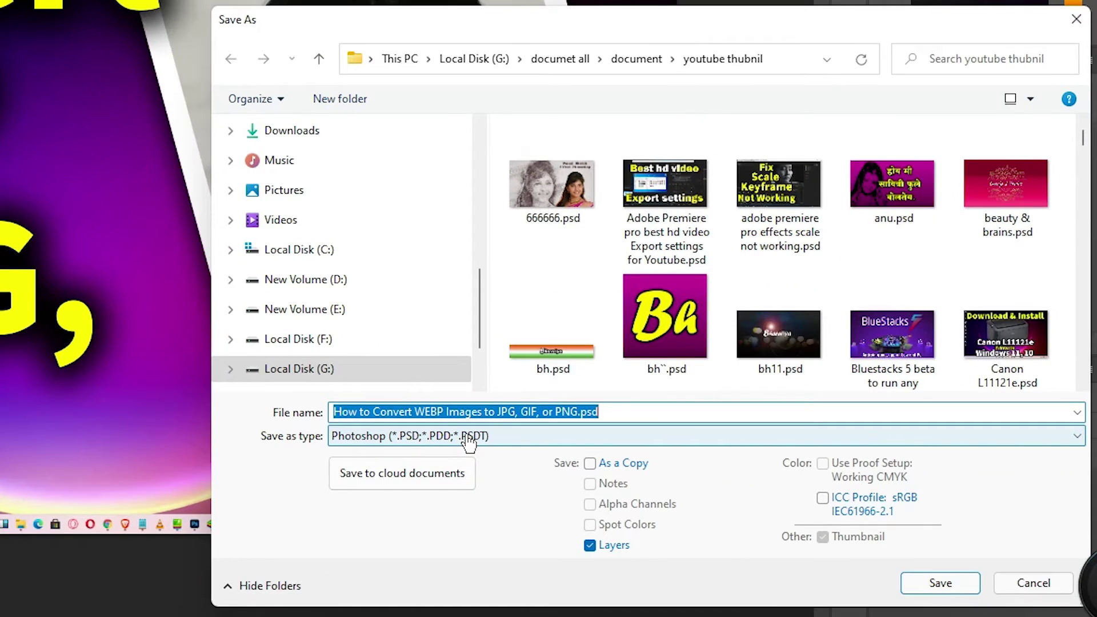
click(713, 467)
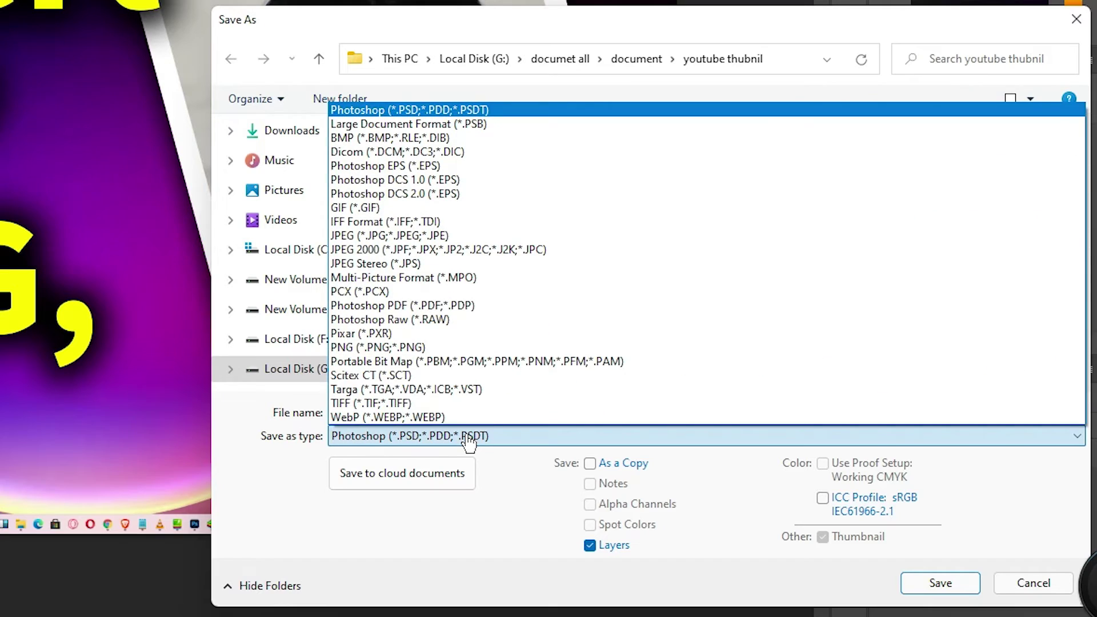
click(408, 418)
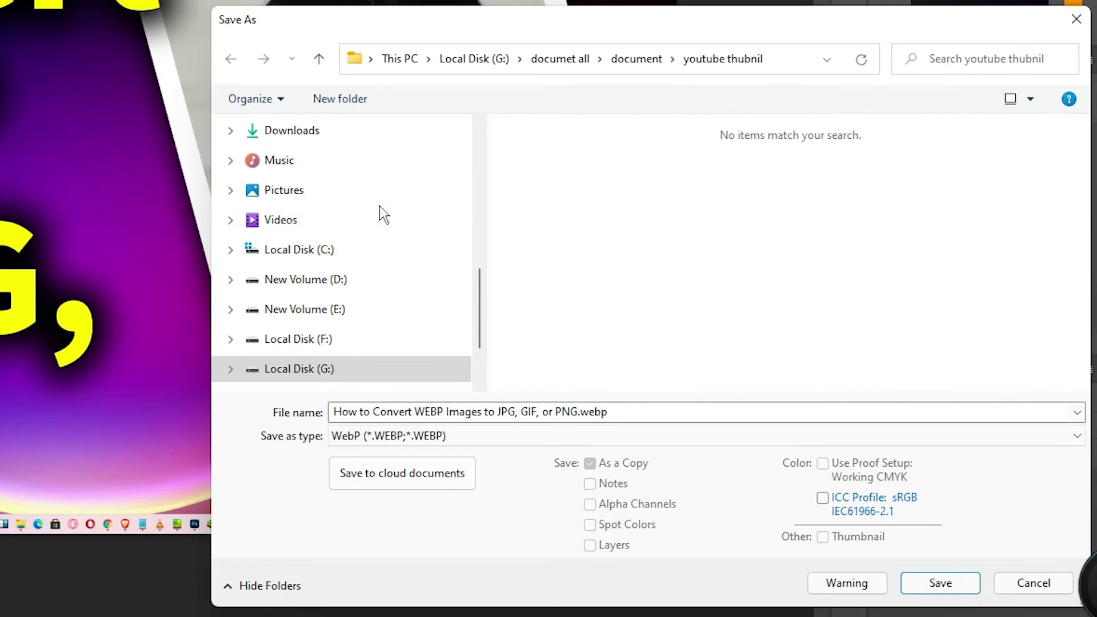
scroll(379, 207, up, 4)
click(239, 266)
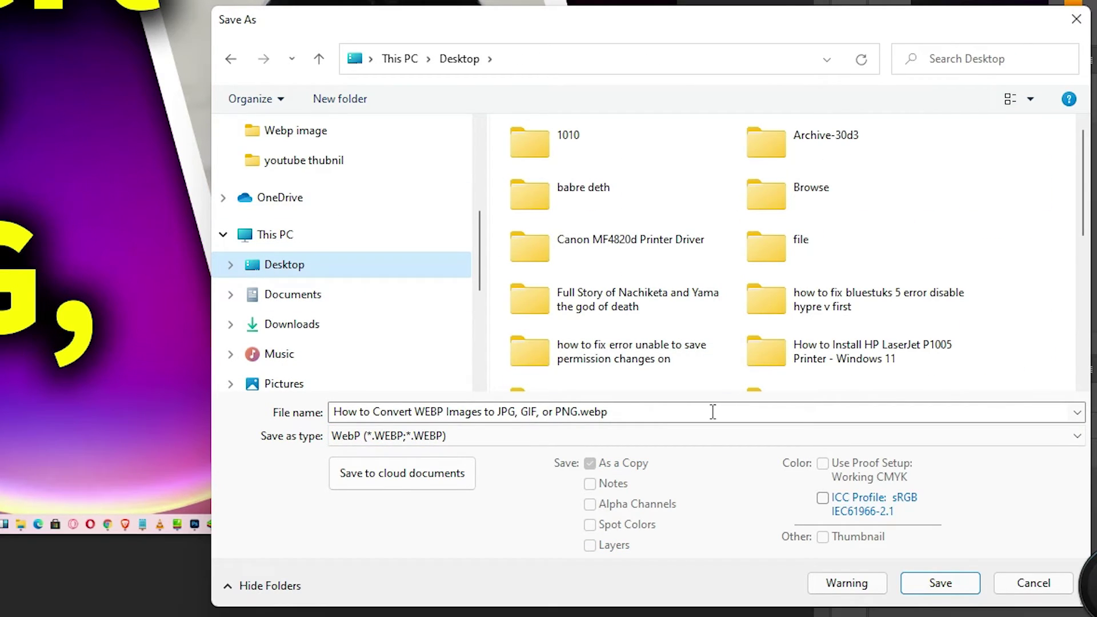
click(713, 411)
drag(578, 412, 335, 412)
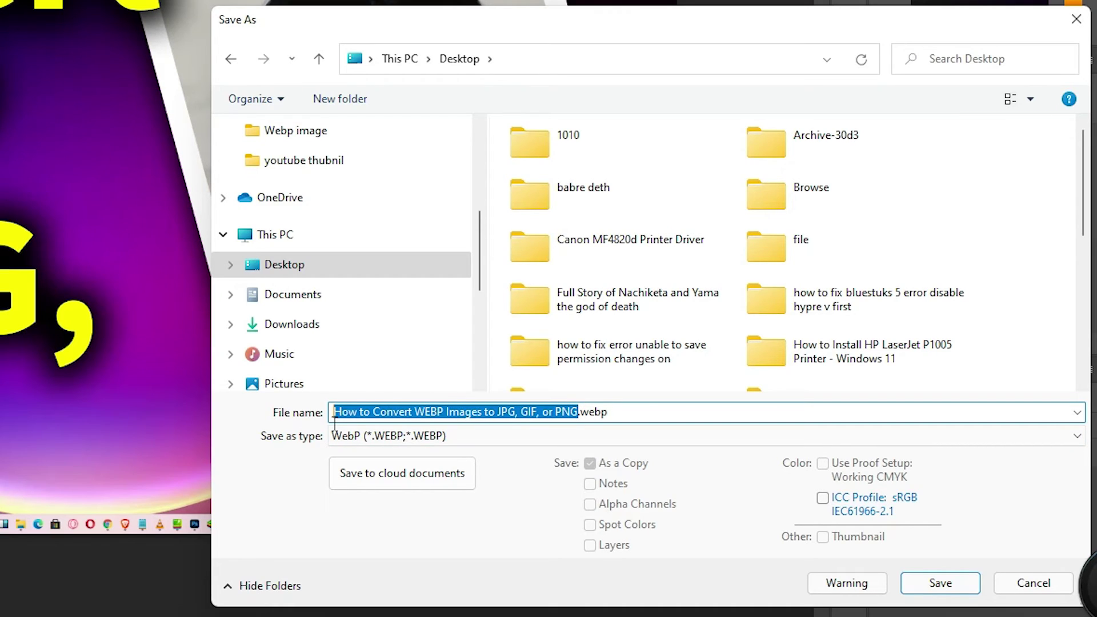
text(my web)
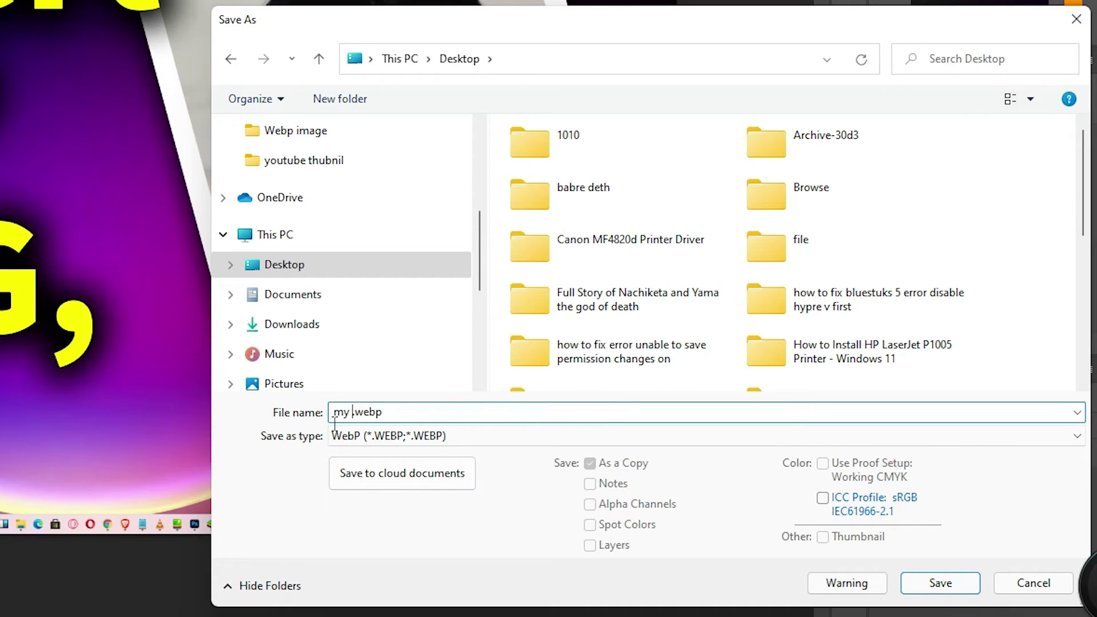
text(p)
- Save as WebP with Lossy compression, raise the quality slider, and confirm the options
click(940, 583)
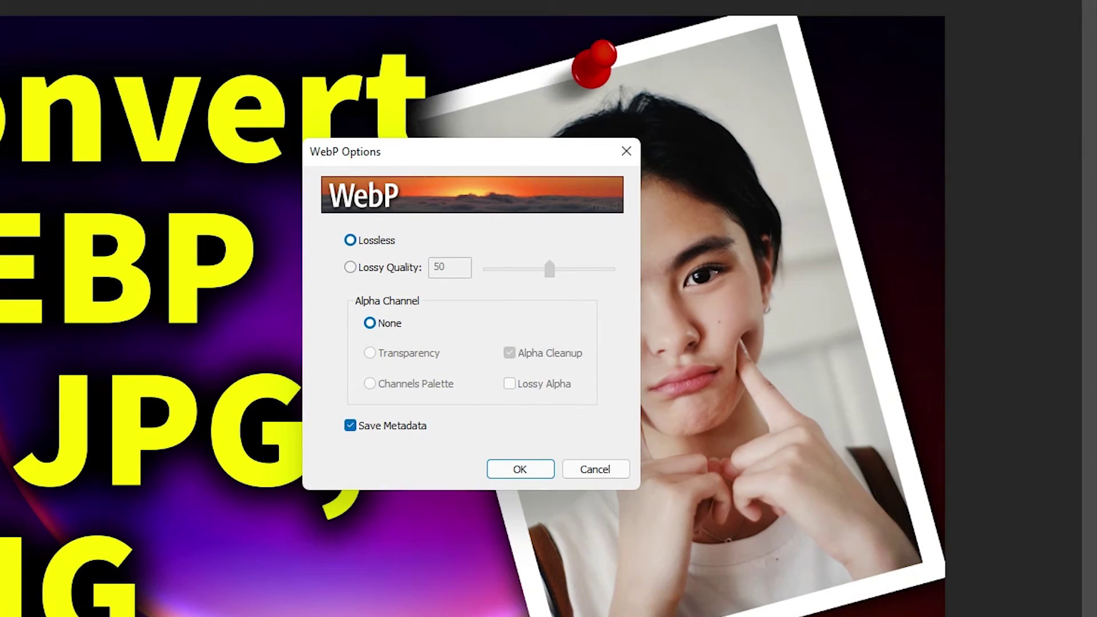
click(378, 268)
drag(554, 271, 625, 273)
click(536, 467)
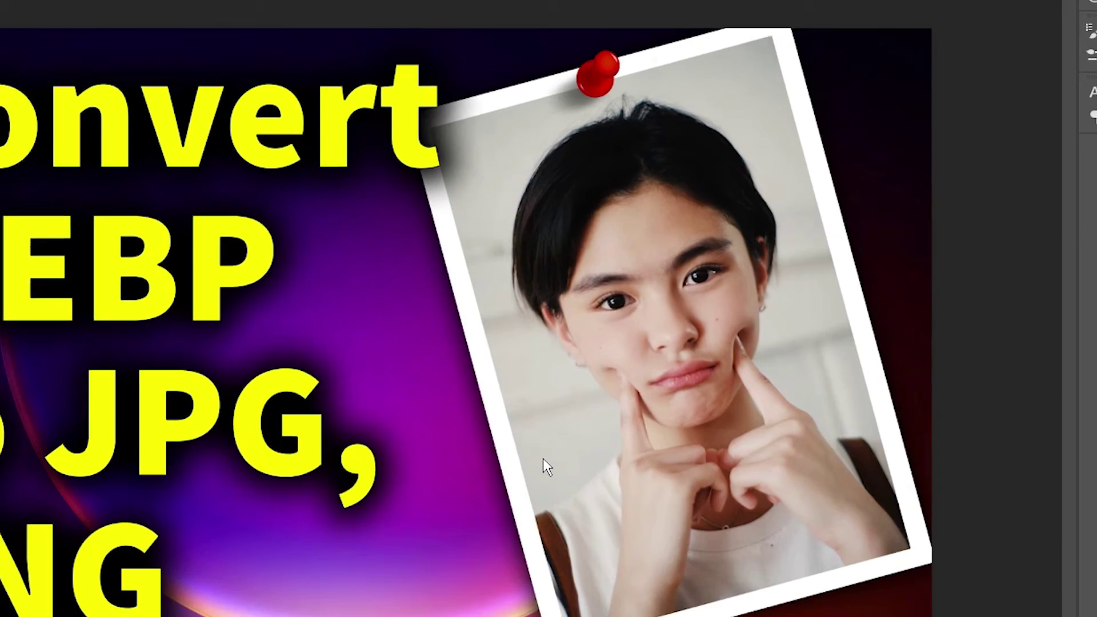